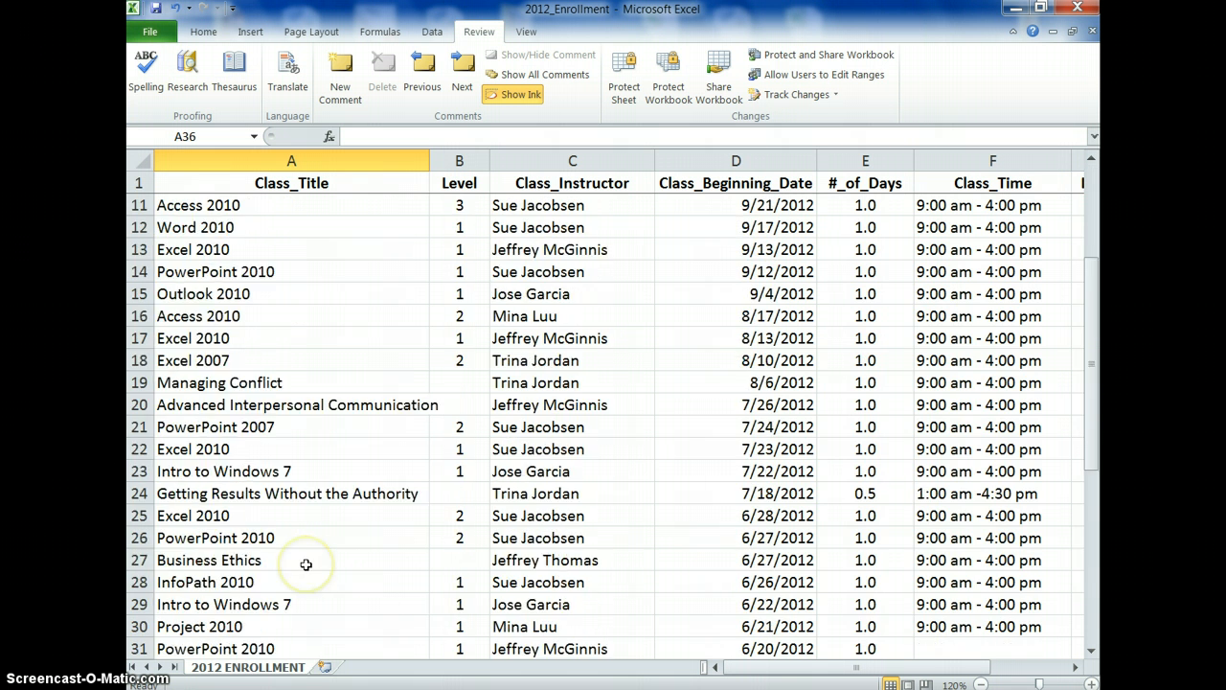
Fill the class title, level and instructor in row 36 with the values from the row above
{"action": "scroll", "coordinate": [306, 564], "scroll_direction": "down", "scroll_amount": 1}
{"action": "key", "text": "ctrl+d"}
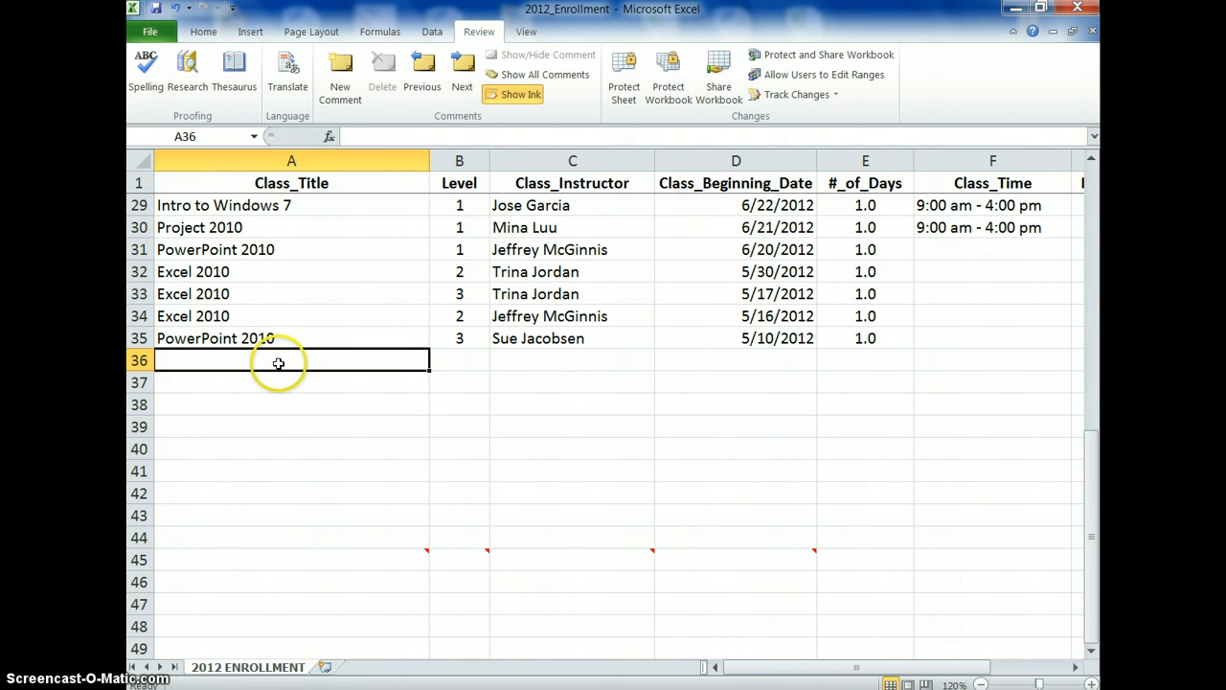
{"action": "mouse_move", "coordinate": [332, 559]}
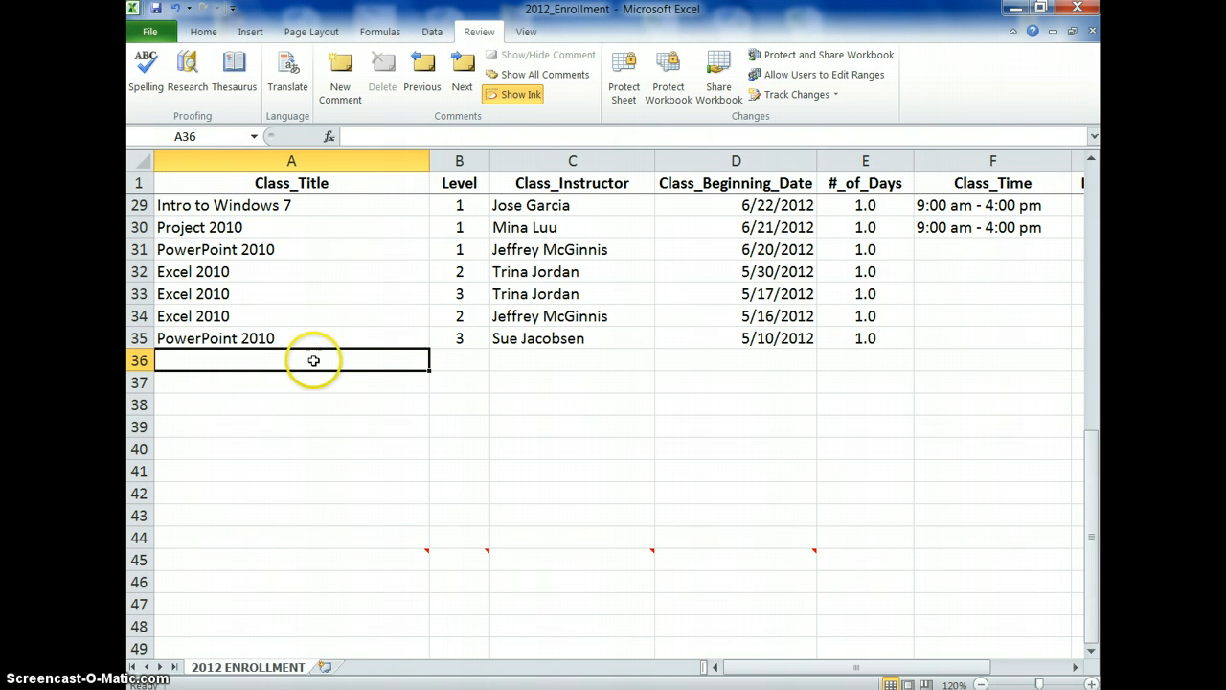
{"action": "key", "text": "ctrl+d"}
{"action": "key", "text": "Tab"}
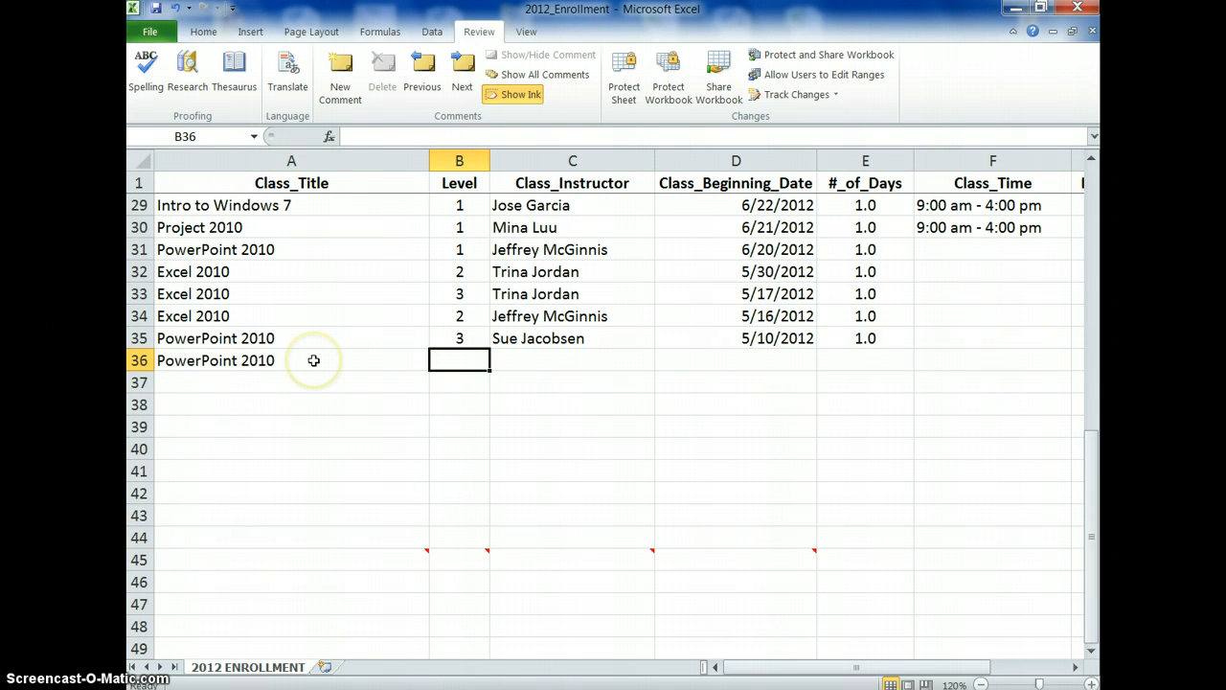
{"action": "key", "text": "ctrl+d"}
{"action": "key", "text": "Tab"}
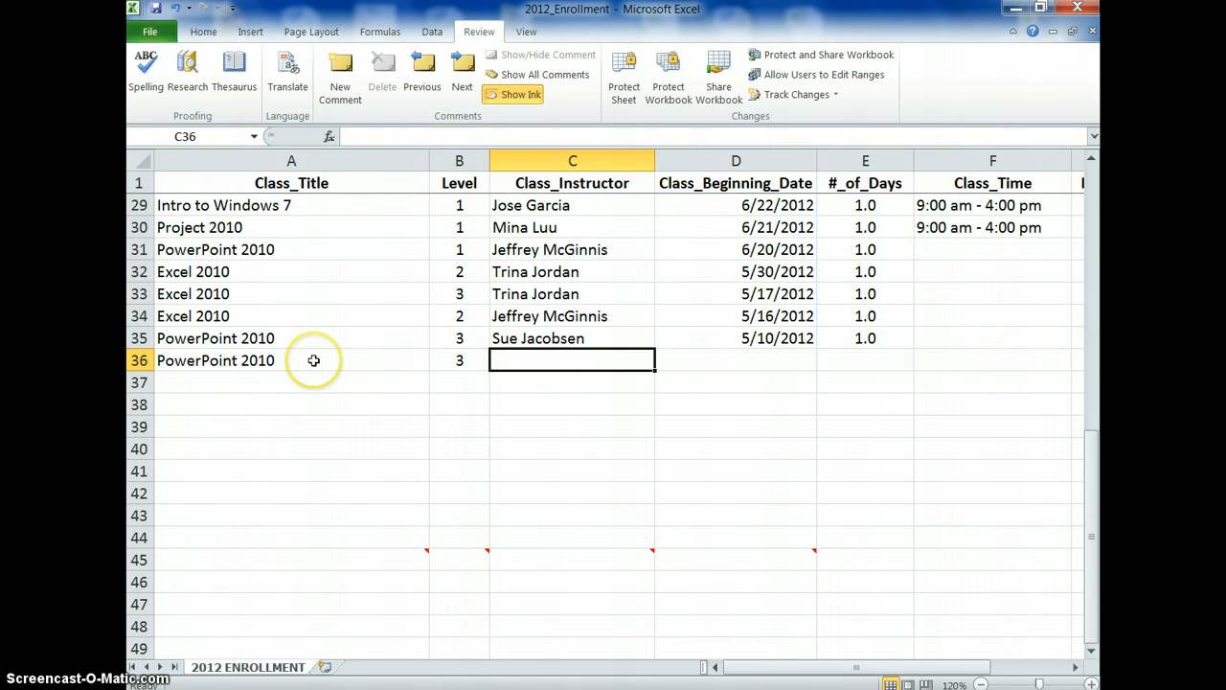
{"action": "key", "text": "ctrl+d"}
{"action": "key", "text": "Tab"}
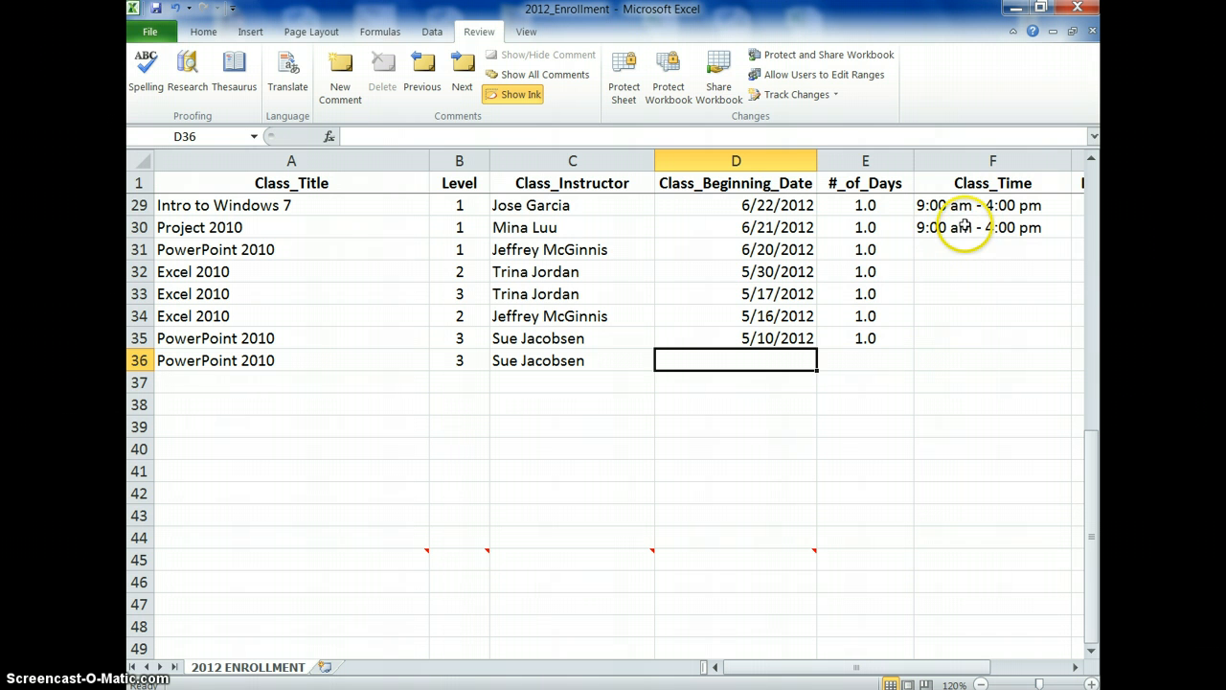
Fill the class time from F30 down through F36, and copy the title, level and instructor from row 36 into row 37
{"action": "left_click_drag", "start_coordinate": [964, 227], "coordinate": [966, 359]}
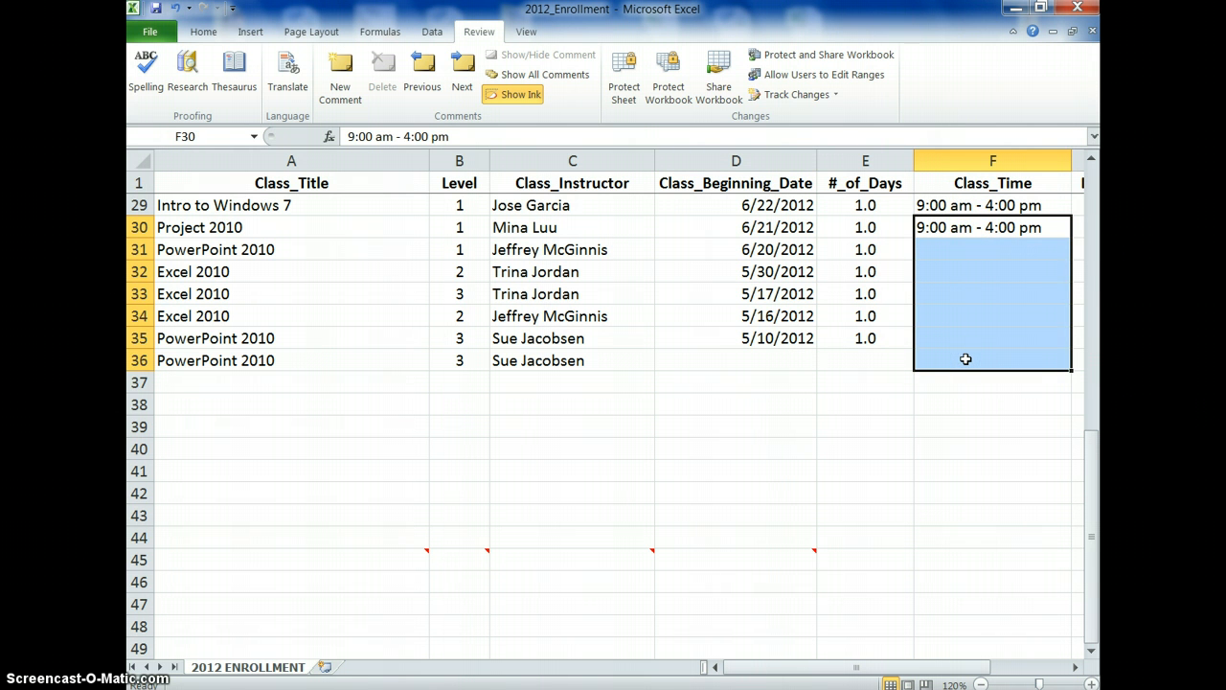
{"action": "key", "text": "ctrl+d"}
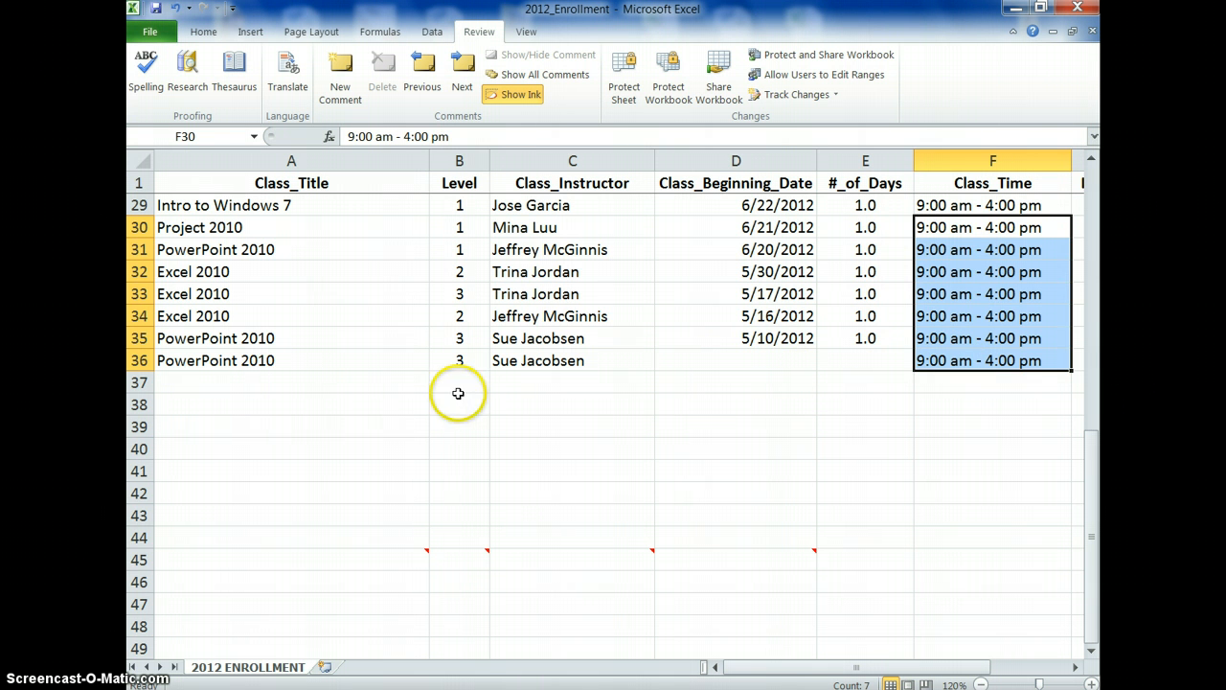
{"action": "left_click_drag", "start_coordinate": [238, 377], "coordinate": [525, 381]}
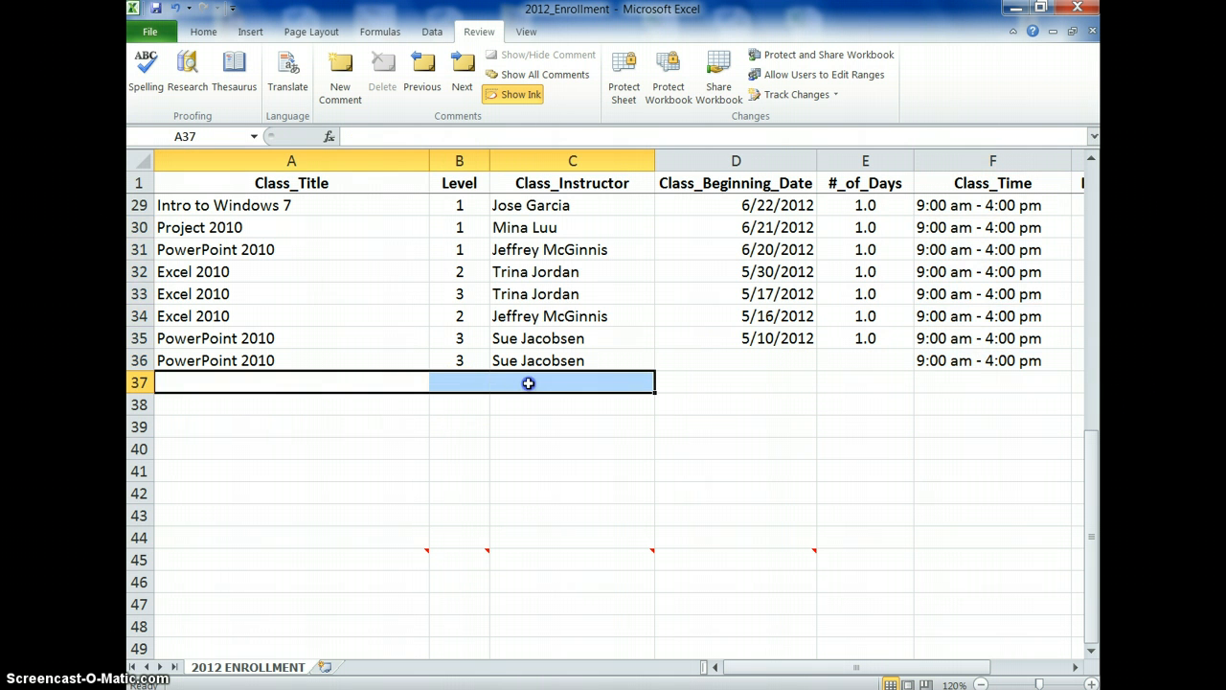
{"action": "key", "text": "ctrl+d"}
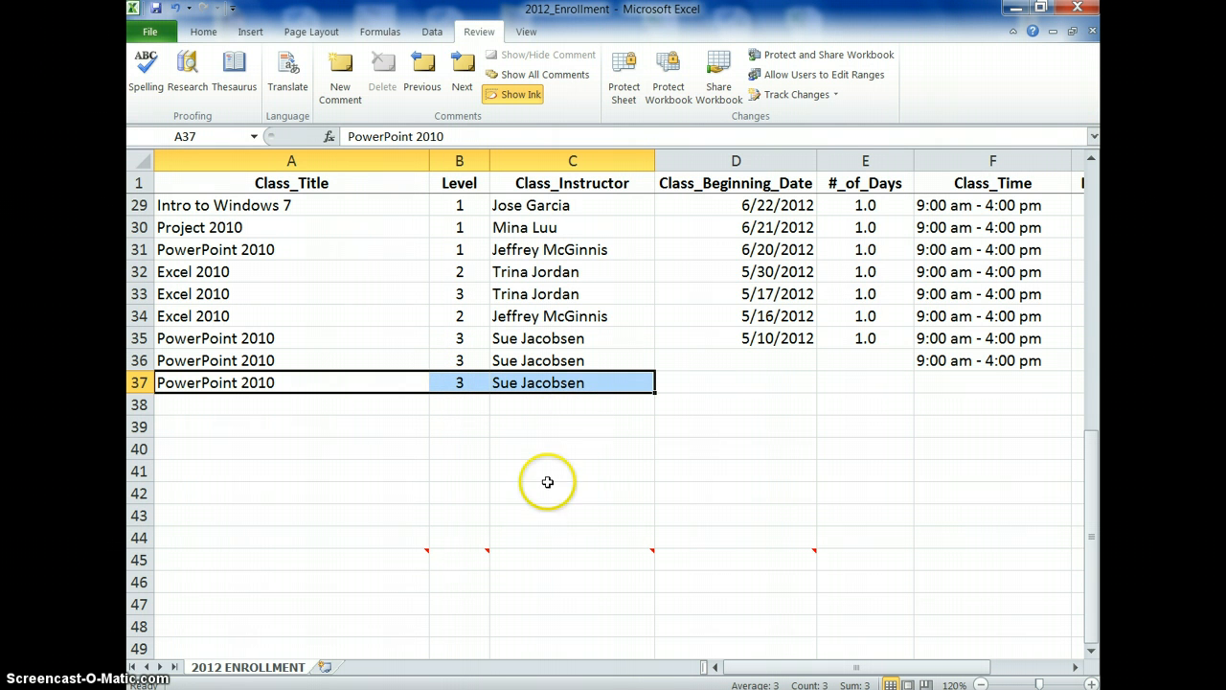
Insert the current date, 12/13/2012, as the class beginning date in D36
{"action": "mouse_move", "coordinate": [481, 557]}
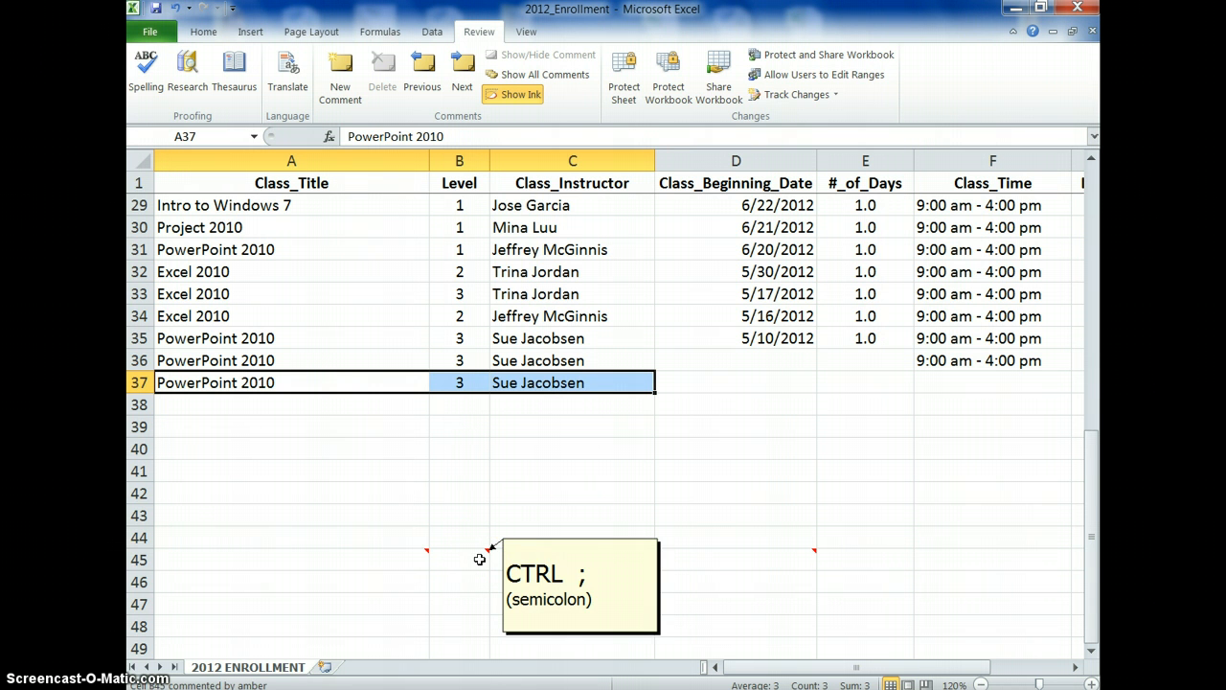
{"action": "left_click", "coordinate": [718, 354]}
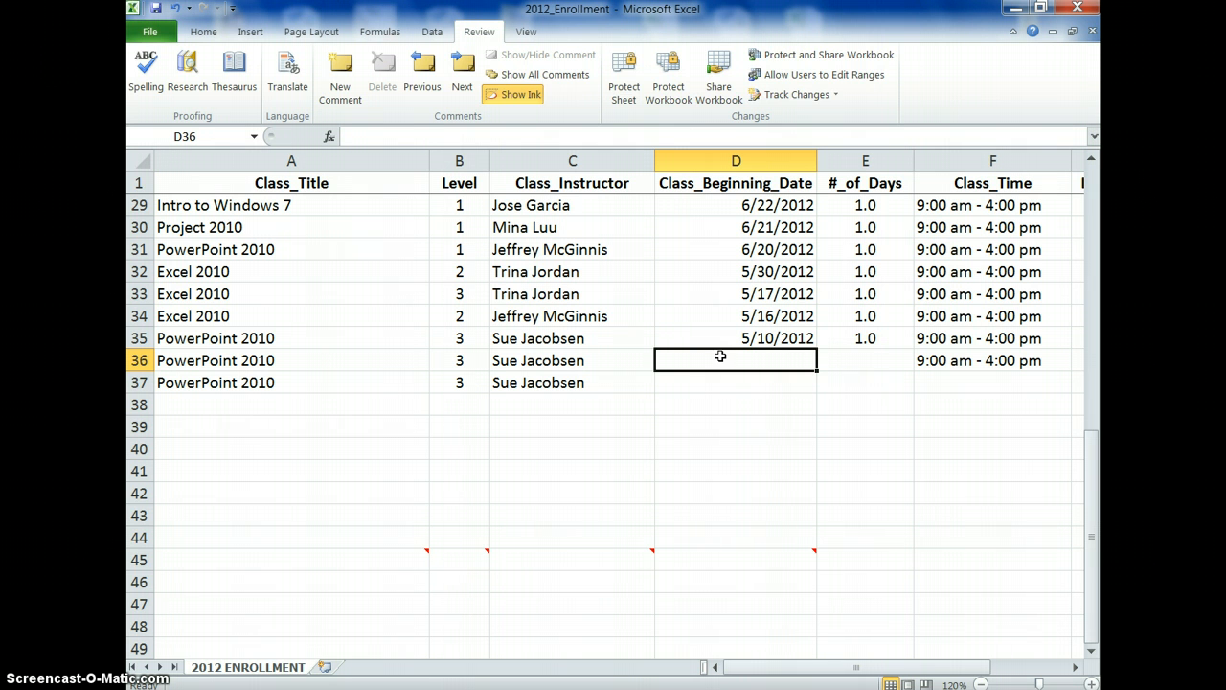
{"action": "key", "text": "ctrl+semicolon"}
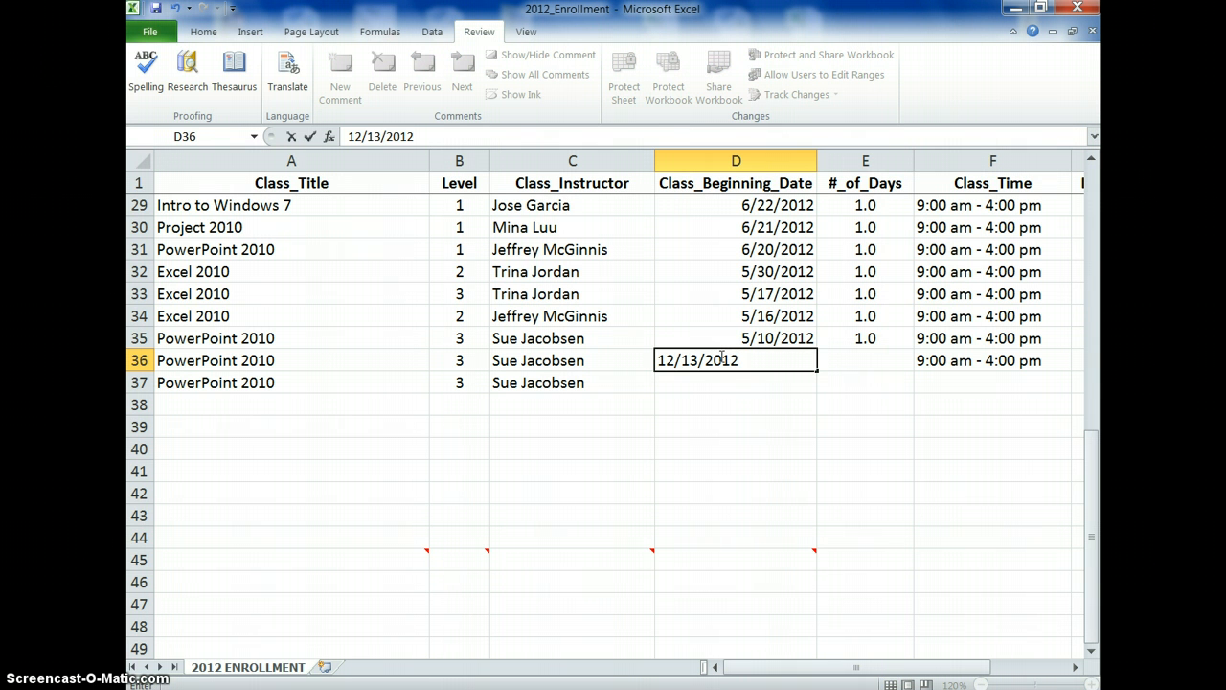
{"action": "key", "text": "Tab"}
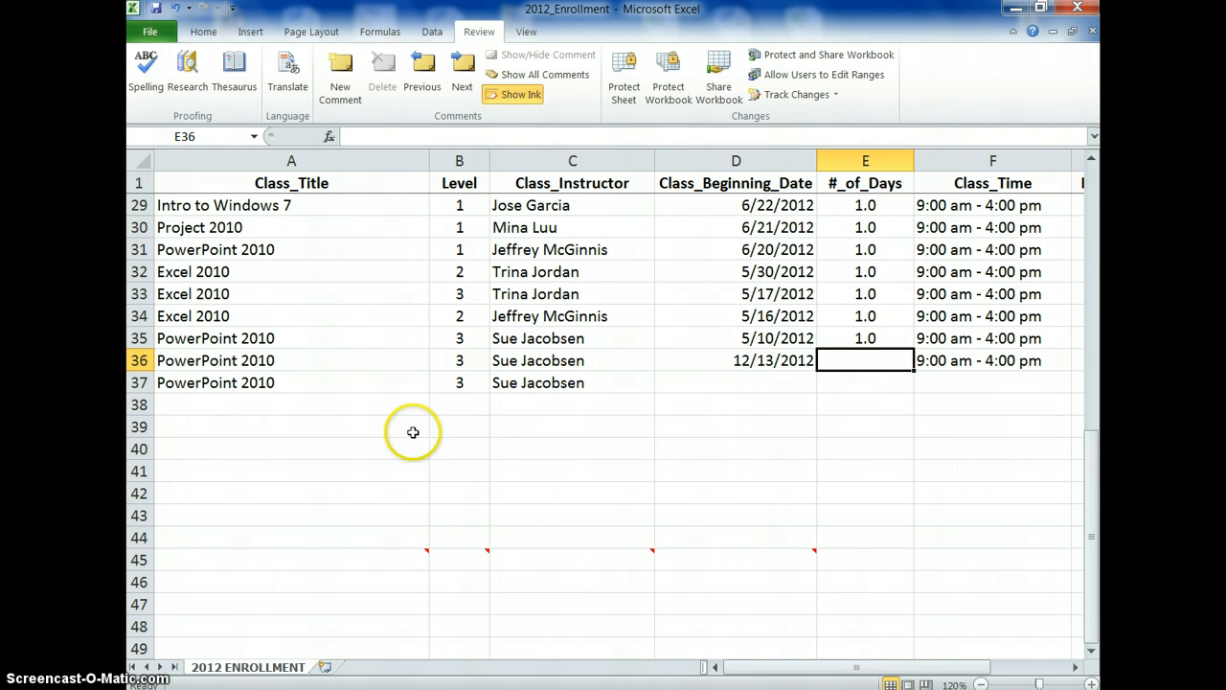
Enter the class title "Excel 2010" in all cells of A38:A42 at once
{"action": "mouse_move", "coordinate": [572, 561]}
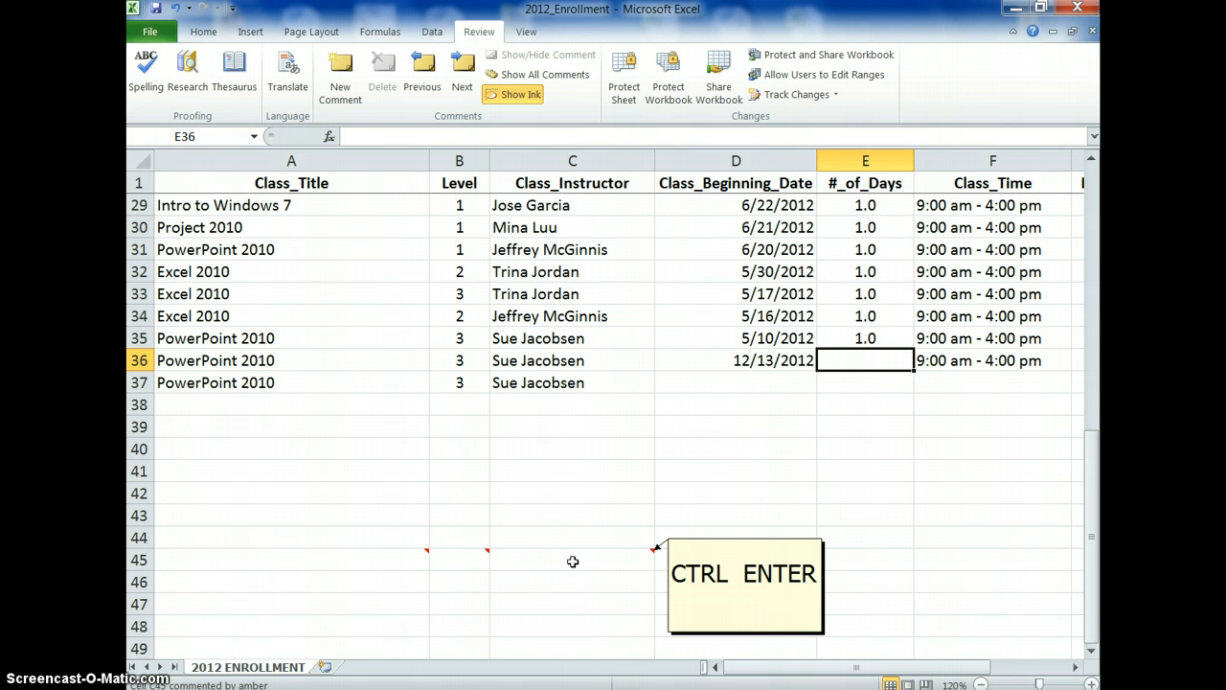
{"action": "left_click_drag", "start_coordinate": [298, 404], "coordinate": [301, 489]}
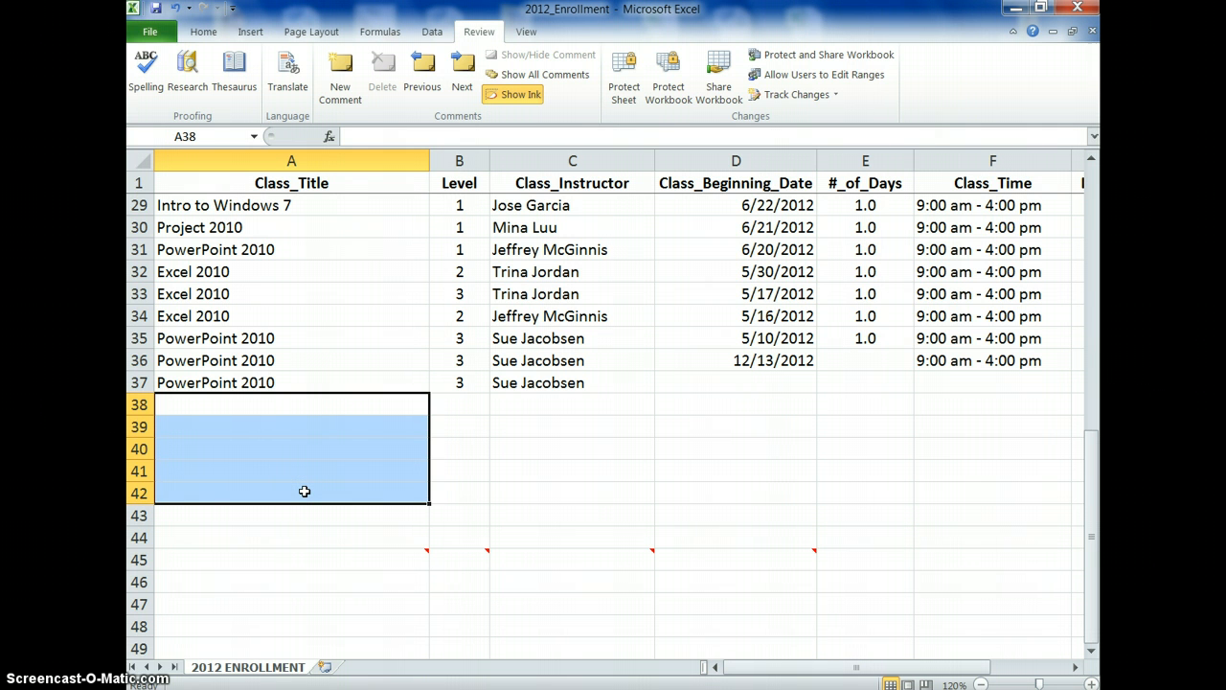
{"action": "type", "text": "Excel 2010"}
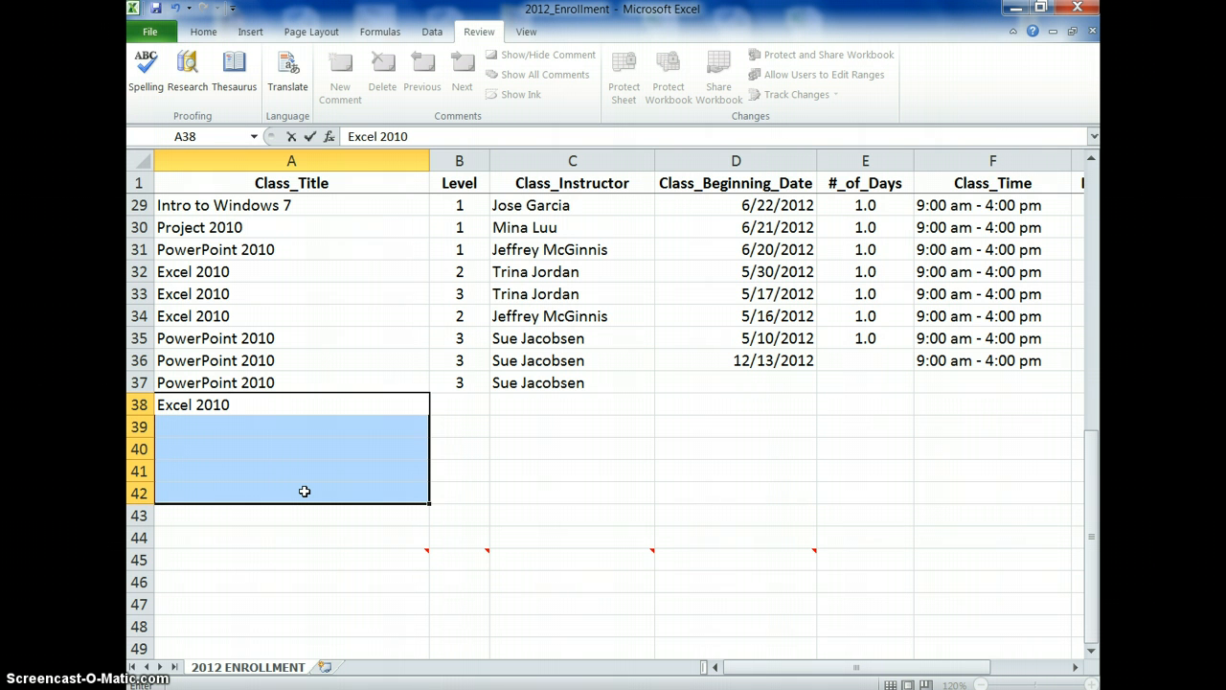
{"action": "key", "text": "ctrl+Return"}
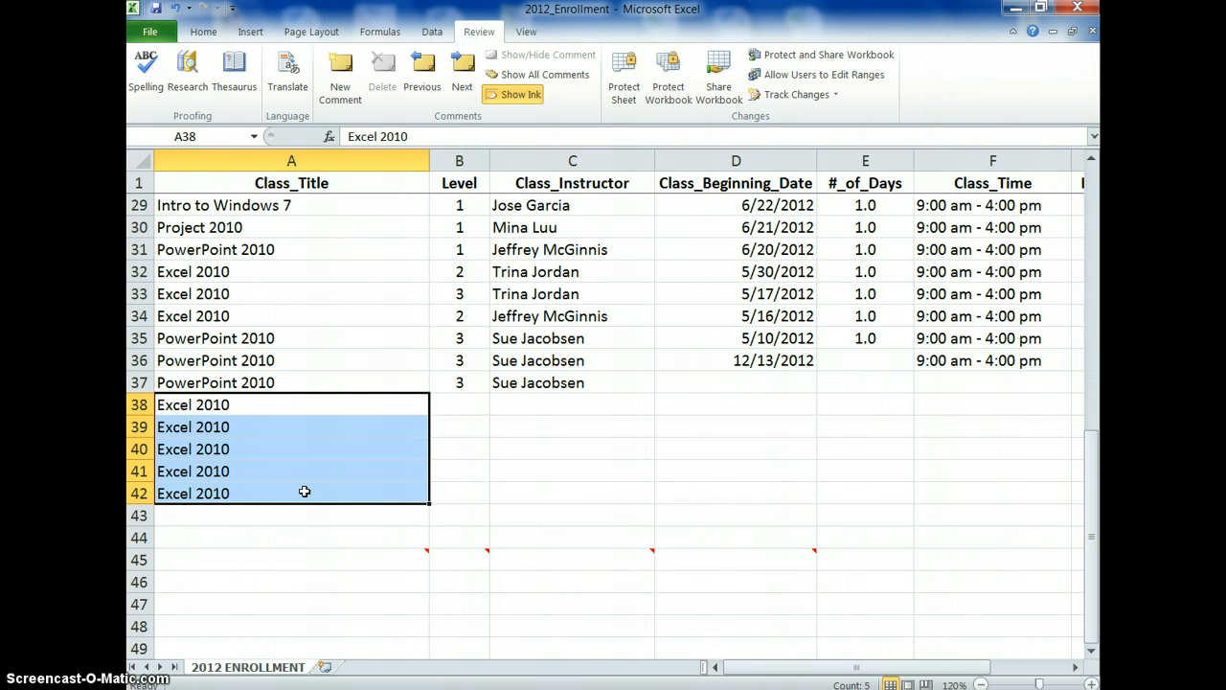
Enter level 1 in all cells of B38:B42 at once
{"action": "left_click", "coordinate": [457, 405]}
{"action": "left_click_drag", "start_coordinate": [457, 405], "coordinate": [456, 489]}
{"action": "type", "text": "1"}
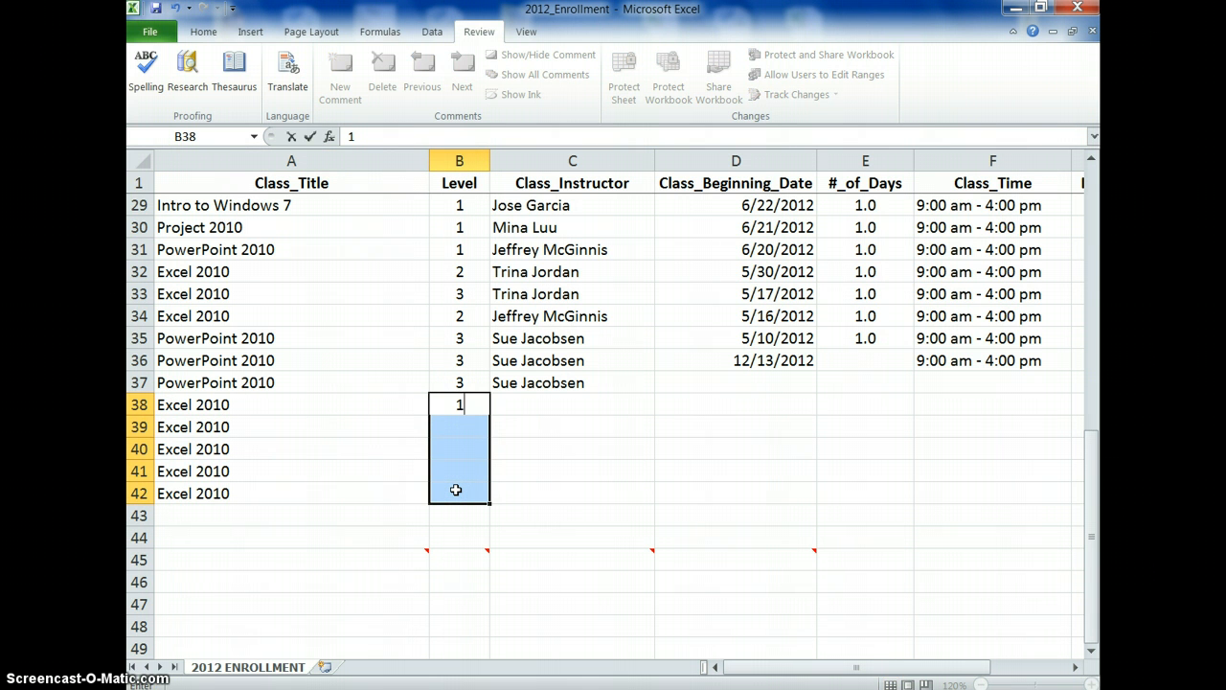
{"action": "key", "text": "ctrl+Return"}
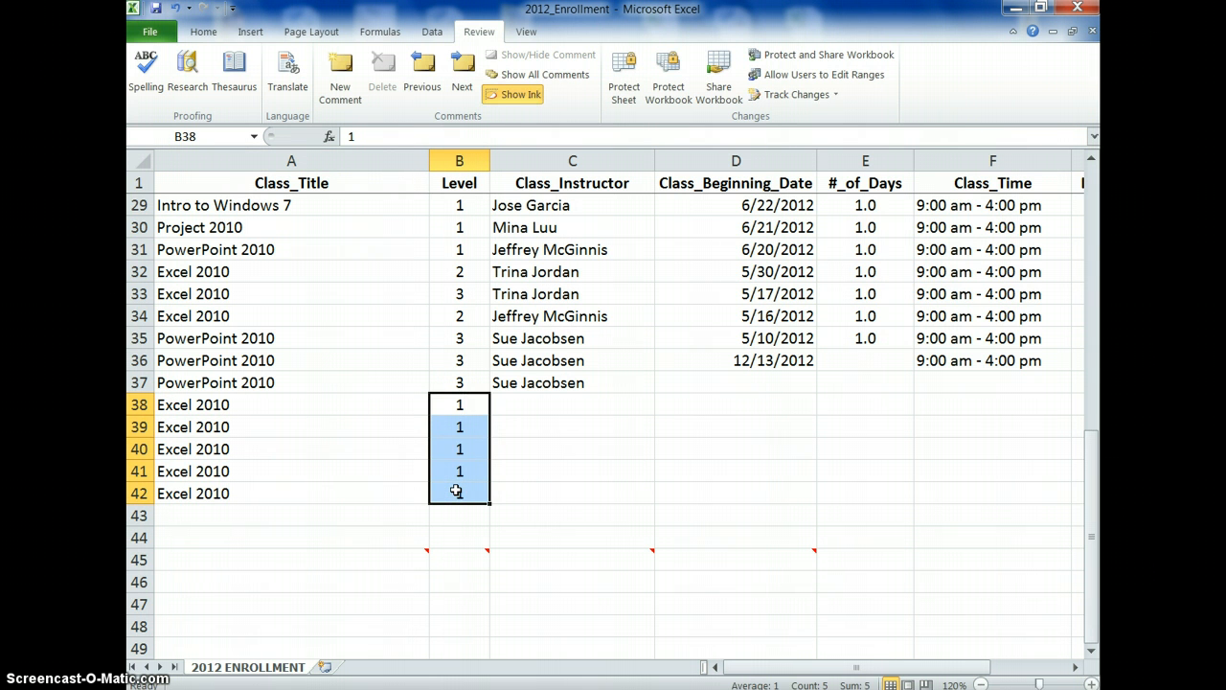
Enter the instructor's full name in C38, accepting the automatic completion from the column's existing entries
{"action": "left_click", "coordinate": [541, 402]}
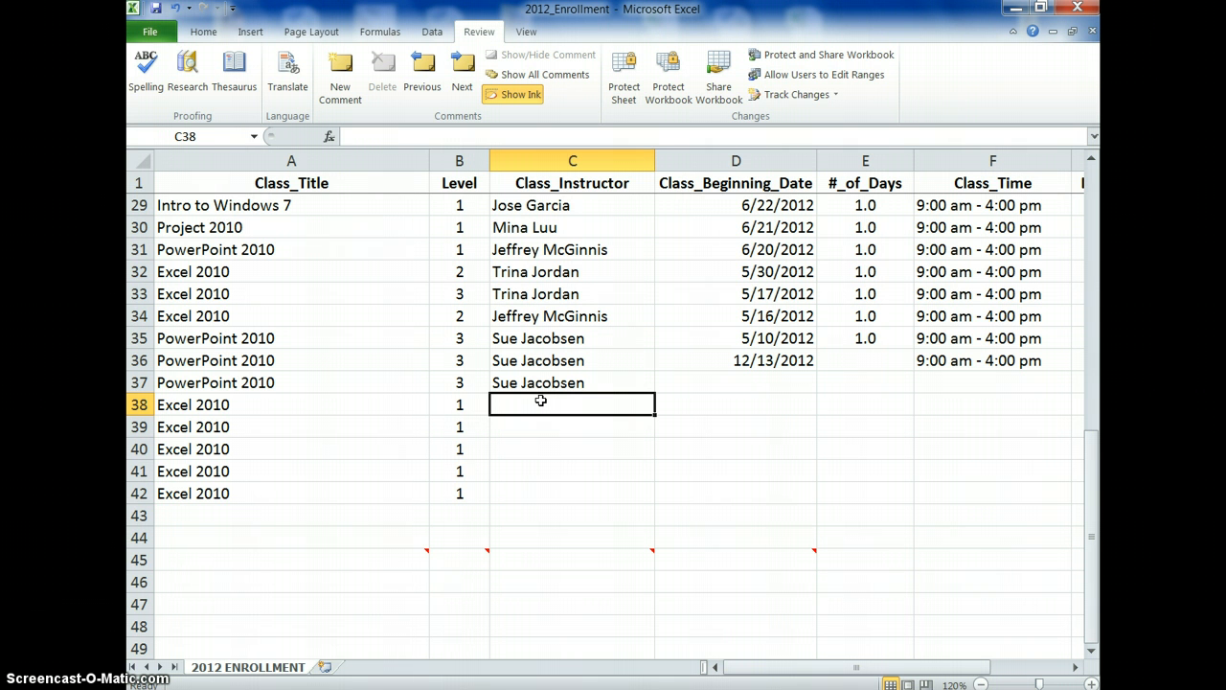
{"action": "type", "text": "Jeffrey Thomas"}
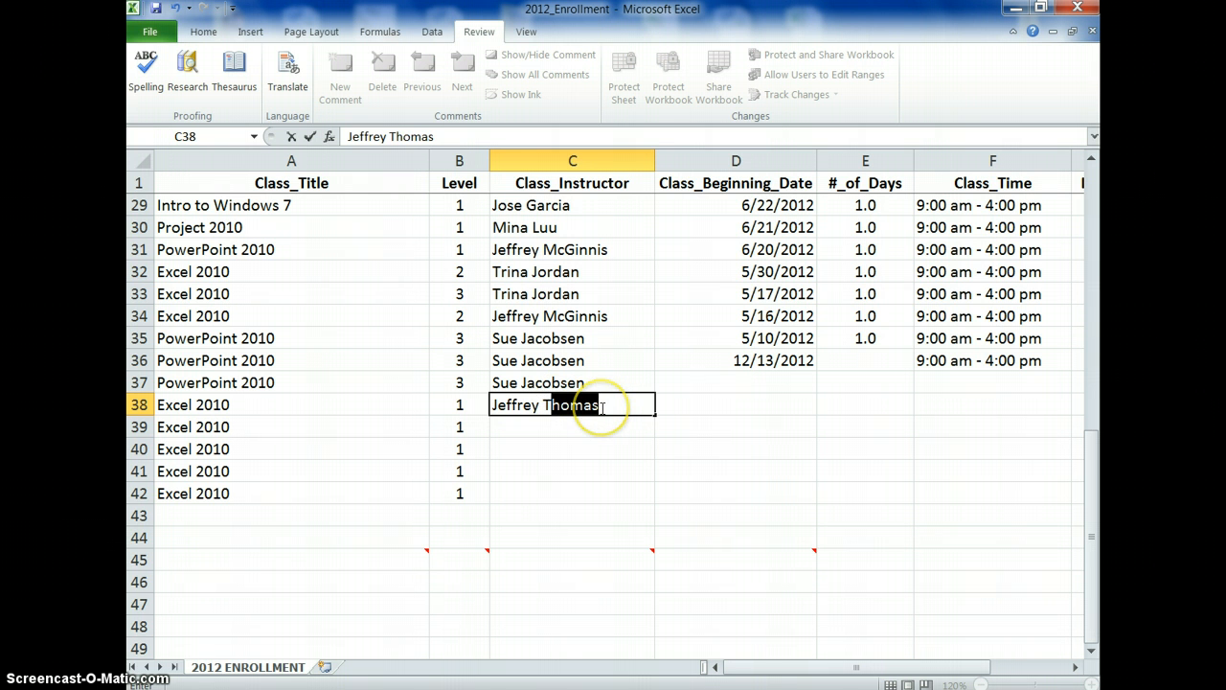
{"action": "key", "text": "Return"}
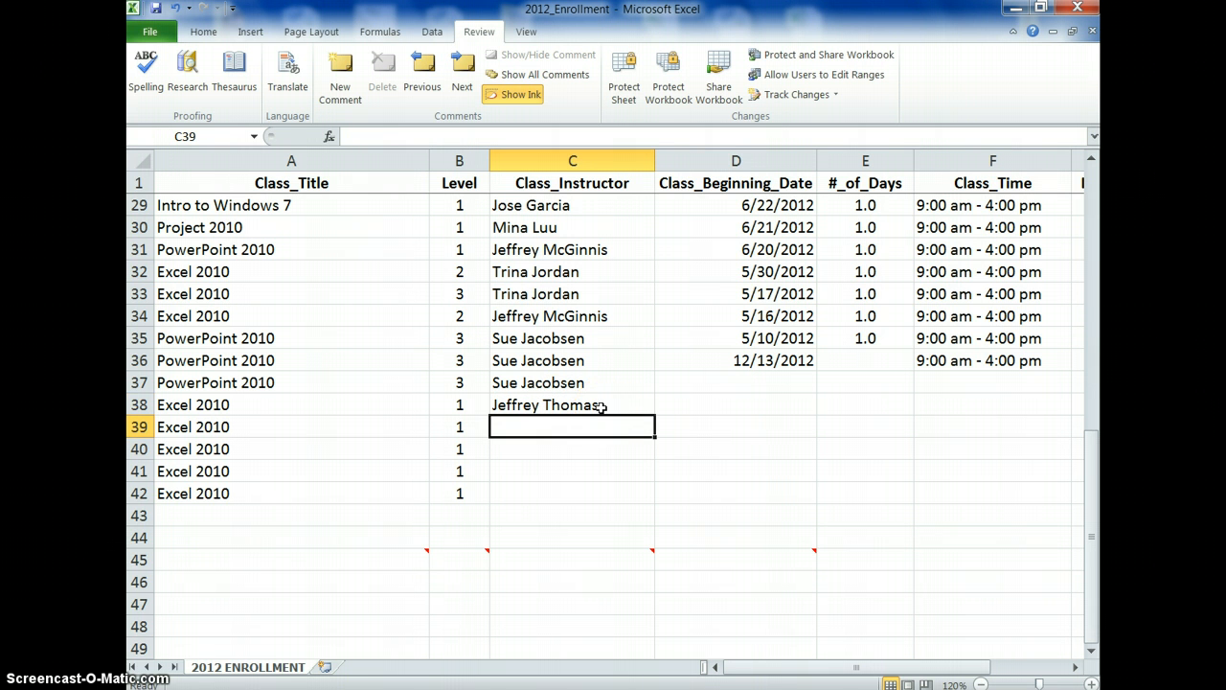
Set the instructor in C39 to the fourth name in the pick list of existing column entries
{"action": "mouse_move", "coordinate": [690, 560]}
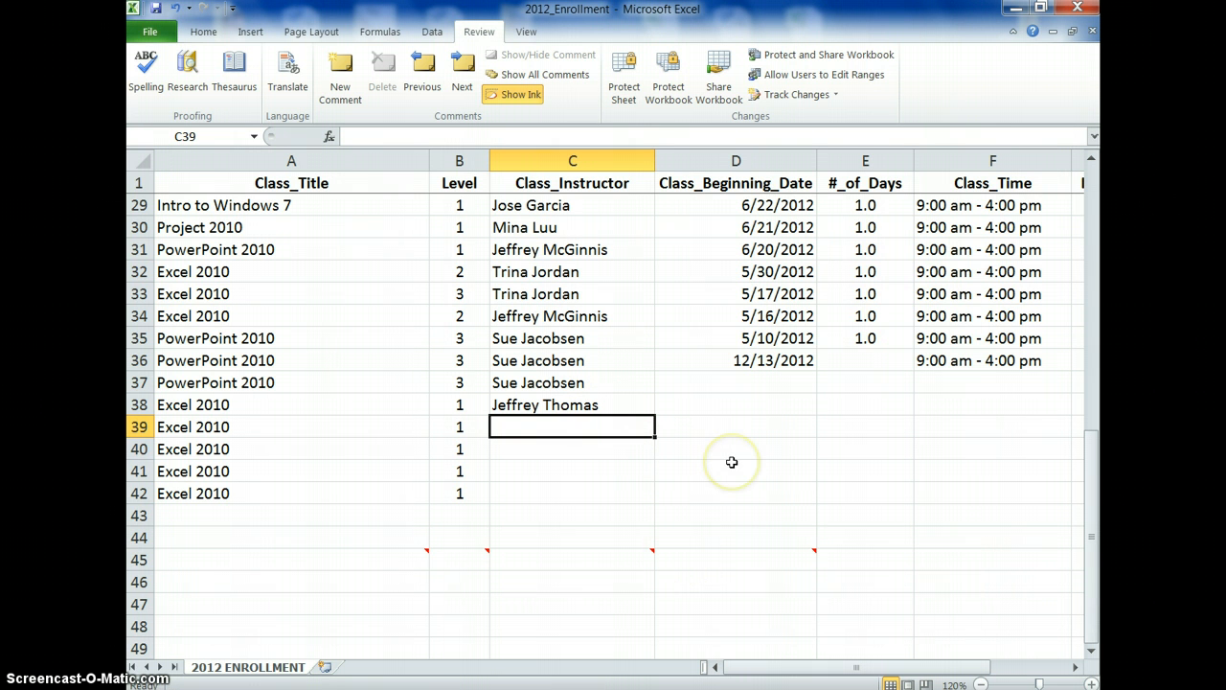
{"action": "key", "text": "alt+Down"}
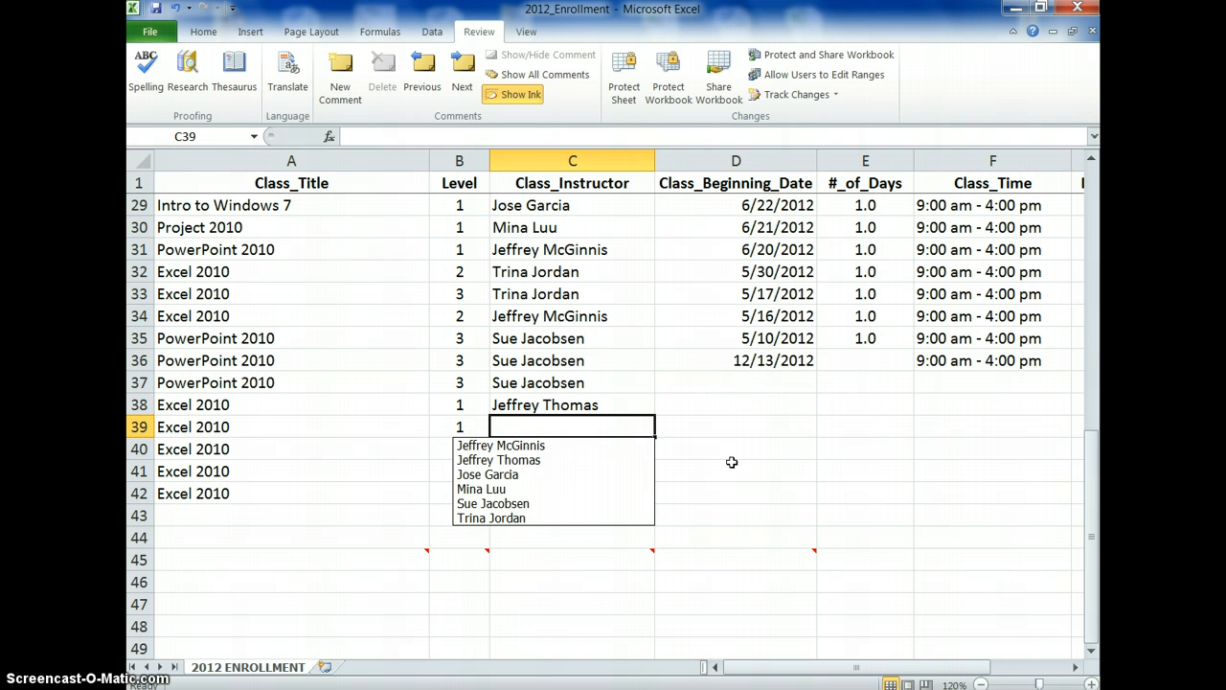
{"action": "key", "text": "Down"}
{"action": "key", "text": "Down"}
{"action": "key", "text": "Down"}
{"action": "key", "text": "Down"}
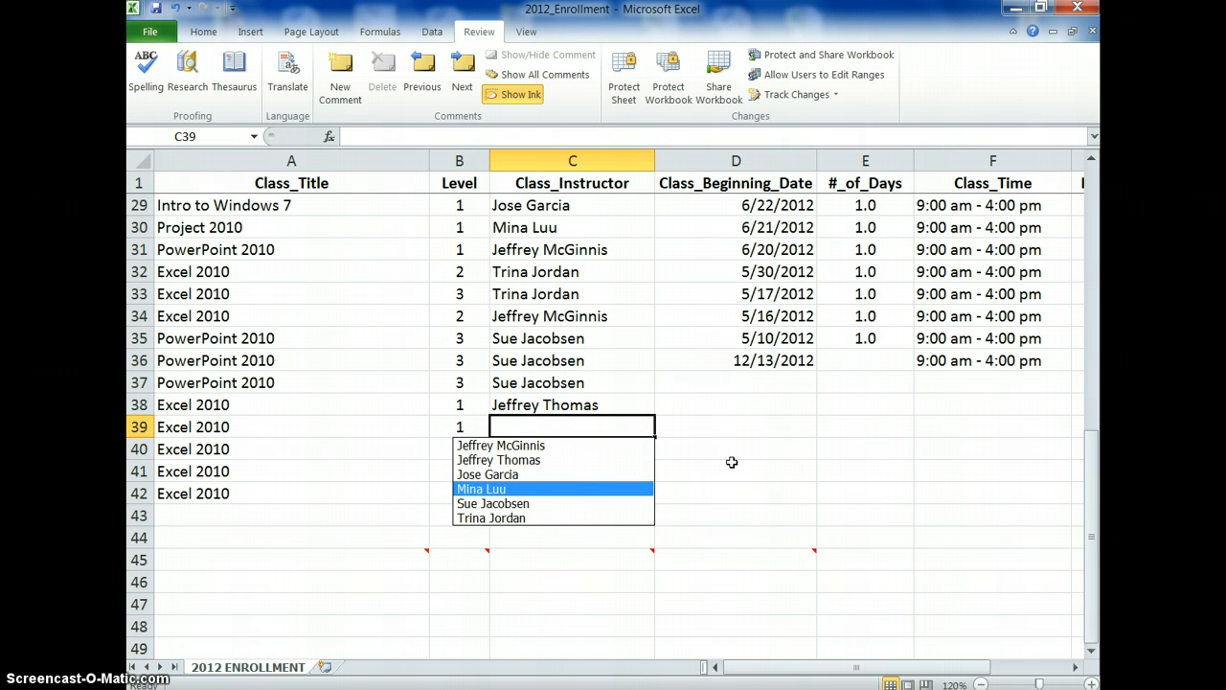
{"action": "key", "text": "Return"}
{"action": "key", "text": "Down"}
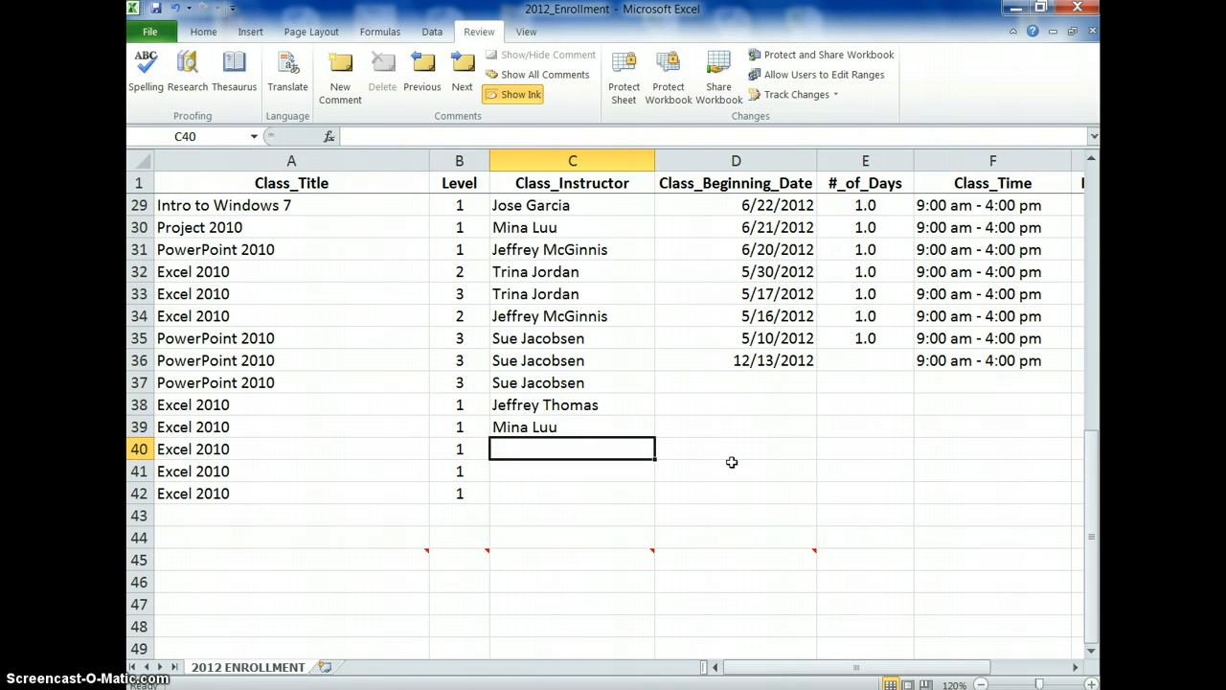
Set the instructor in C40 to the fifth name in the pick list of existing column entries
{"action": "key", "text": "alt+Down"}
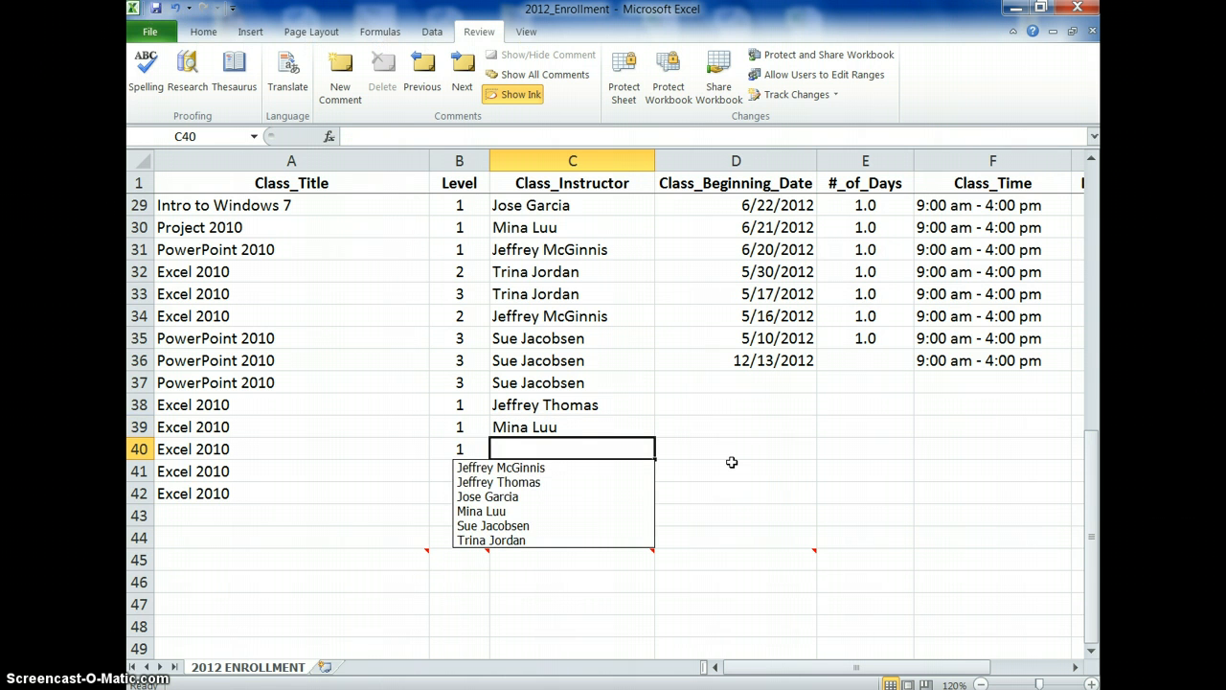
{"action": "key", "text": "Down"}
{"action": "key", "text": "Down"}
{"action": "key", "text": "Down"}
{"action": "key", "text": "Down"}
{"action": "key", "text": "Down"}
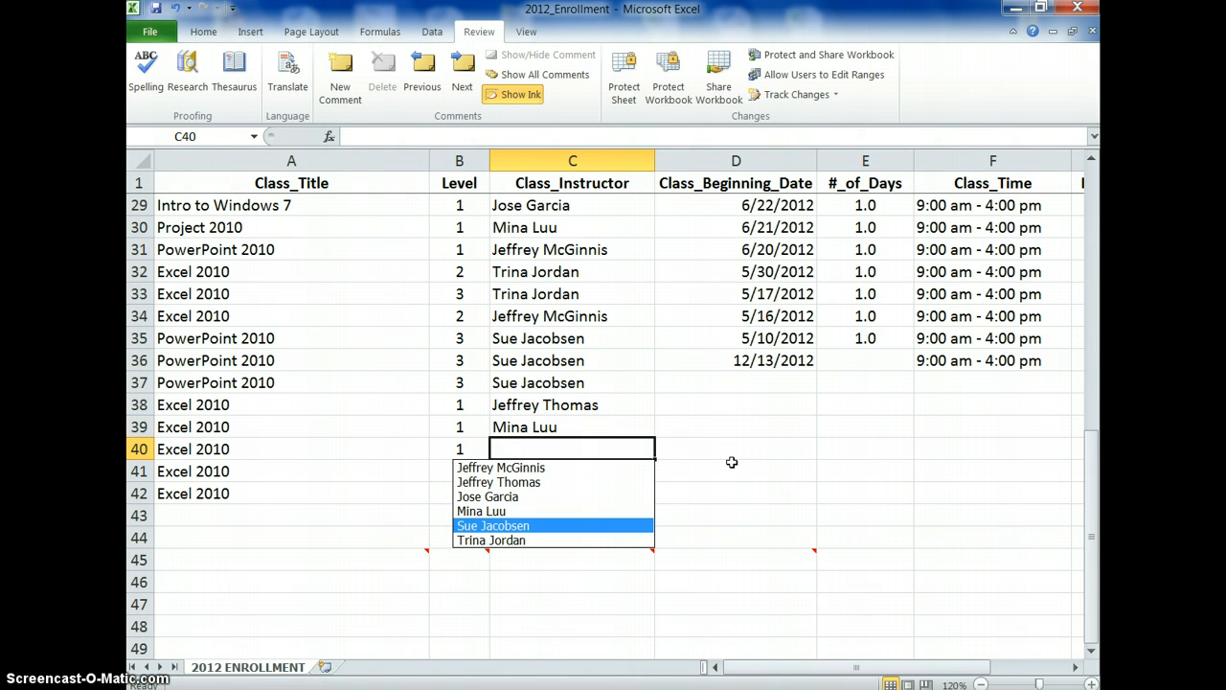
{"action": "key", "text": "Return"}
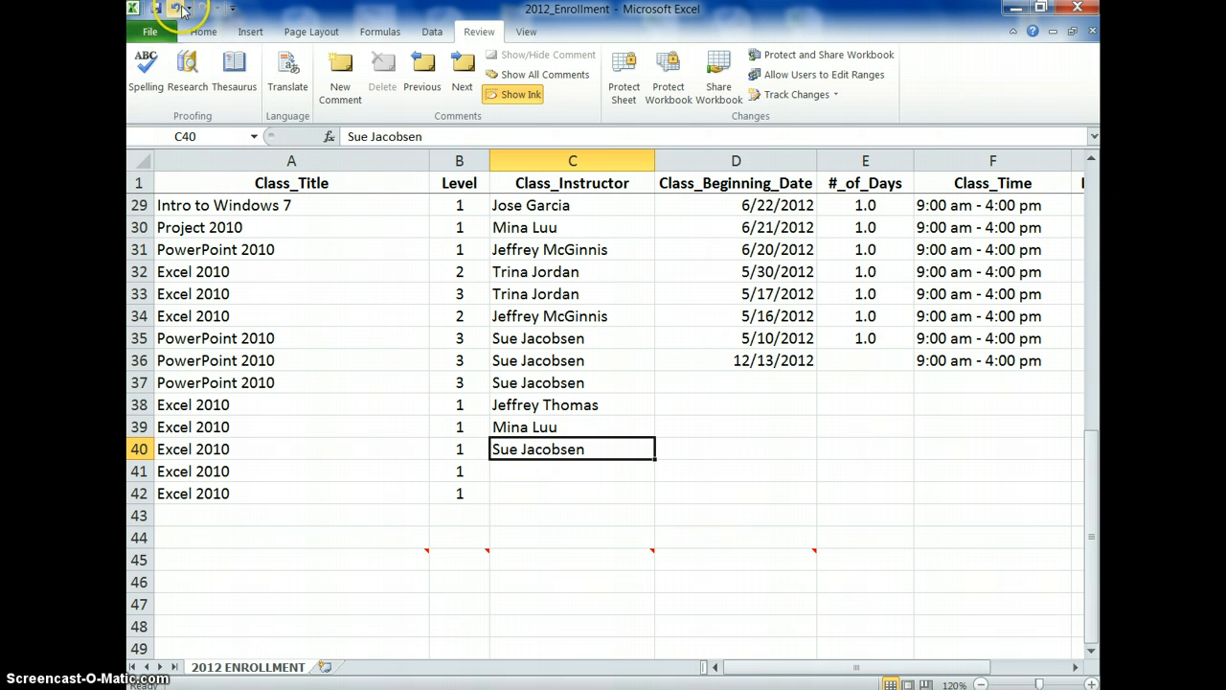
Add the Speak Cells on Enter command, from the commands not in the ribbon, to the Quick Access Toolbar
{"action": "left_click", "coordinate": [232, 9]}
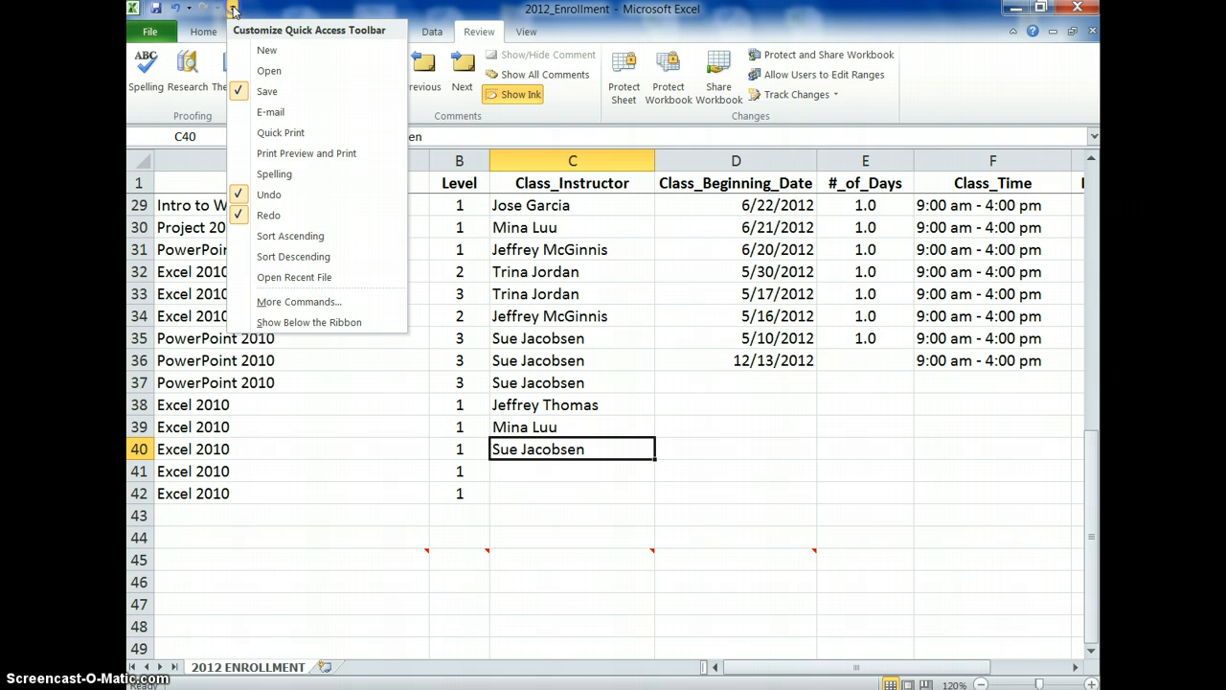
{"action": "left_click", "coordinate": [303, 305]}
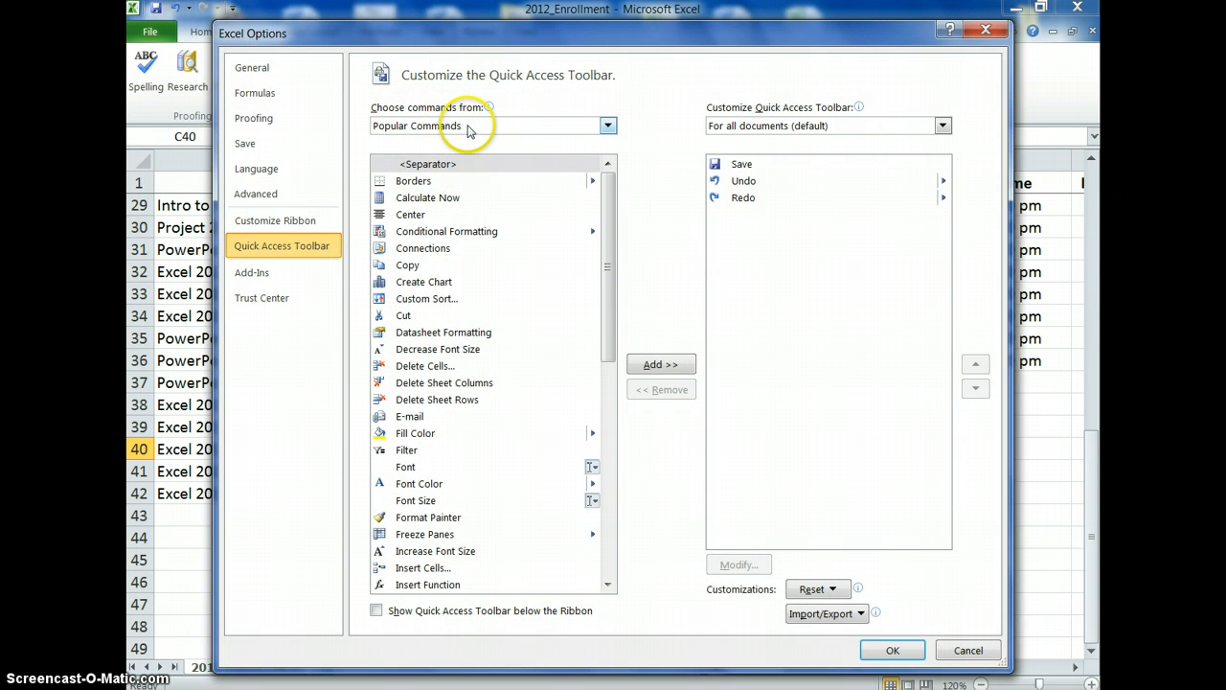
{"action": "left_click", "coordinate": [469, 127]}
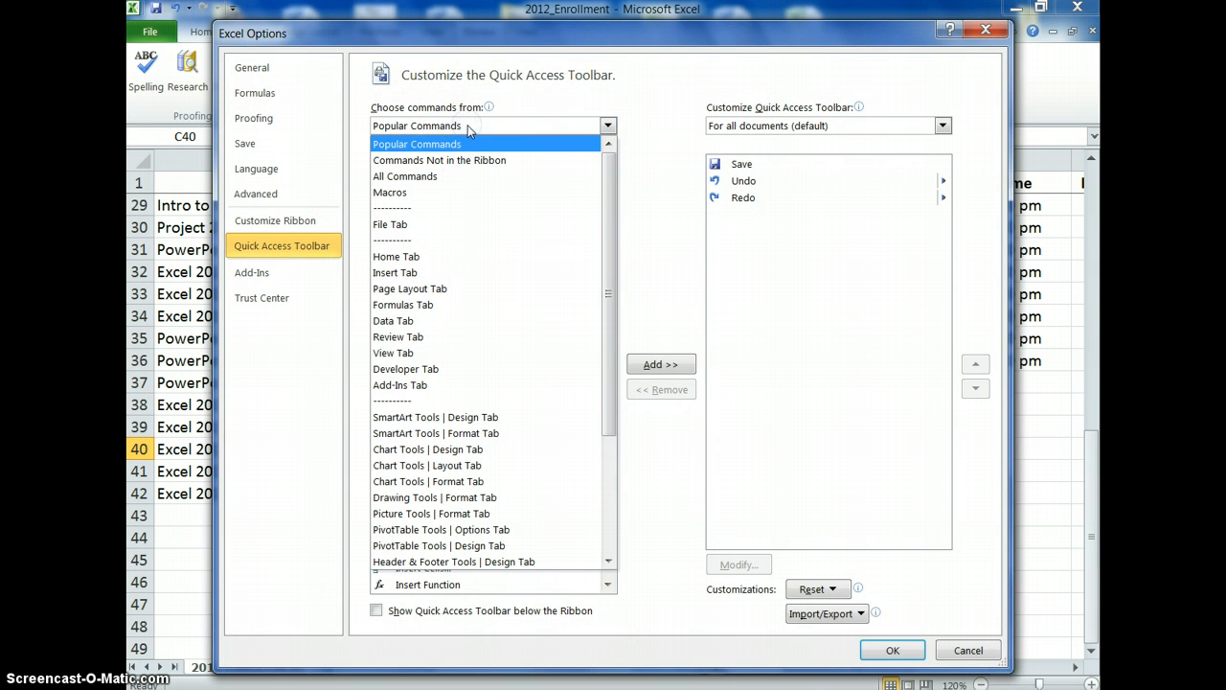
{"action": "left_click", "coordinate": [465, 163]}
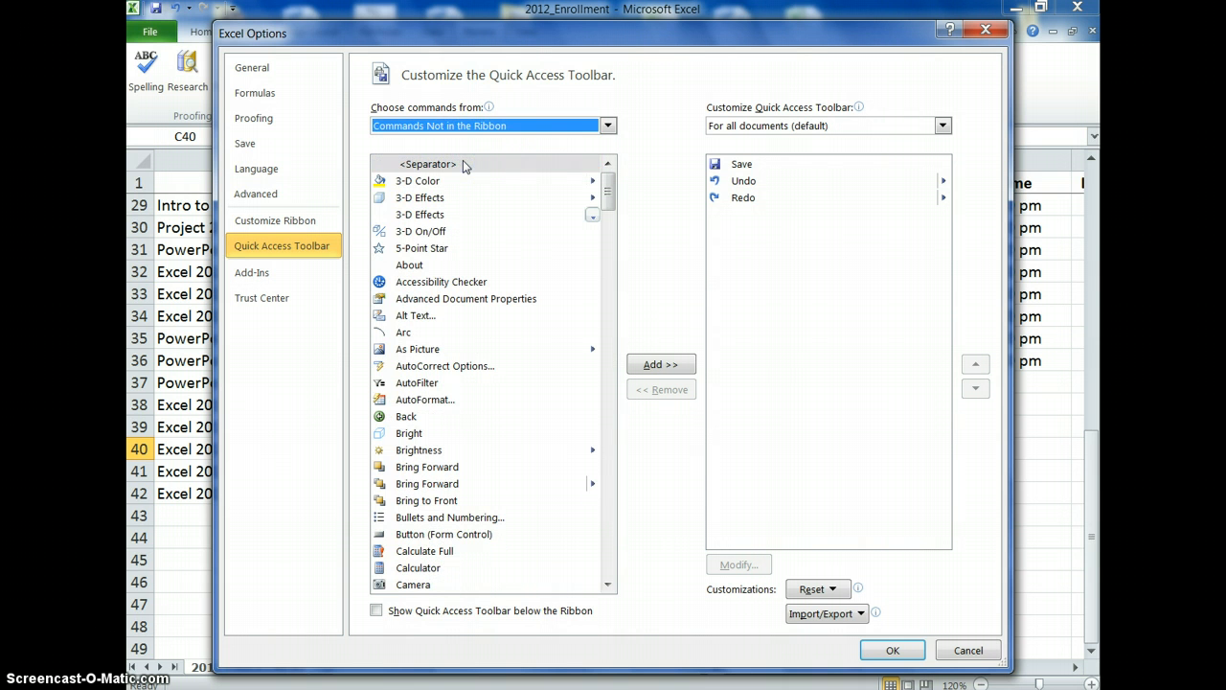
{"action": "left_click", "coordinate": [464, 182]}
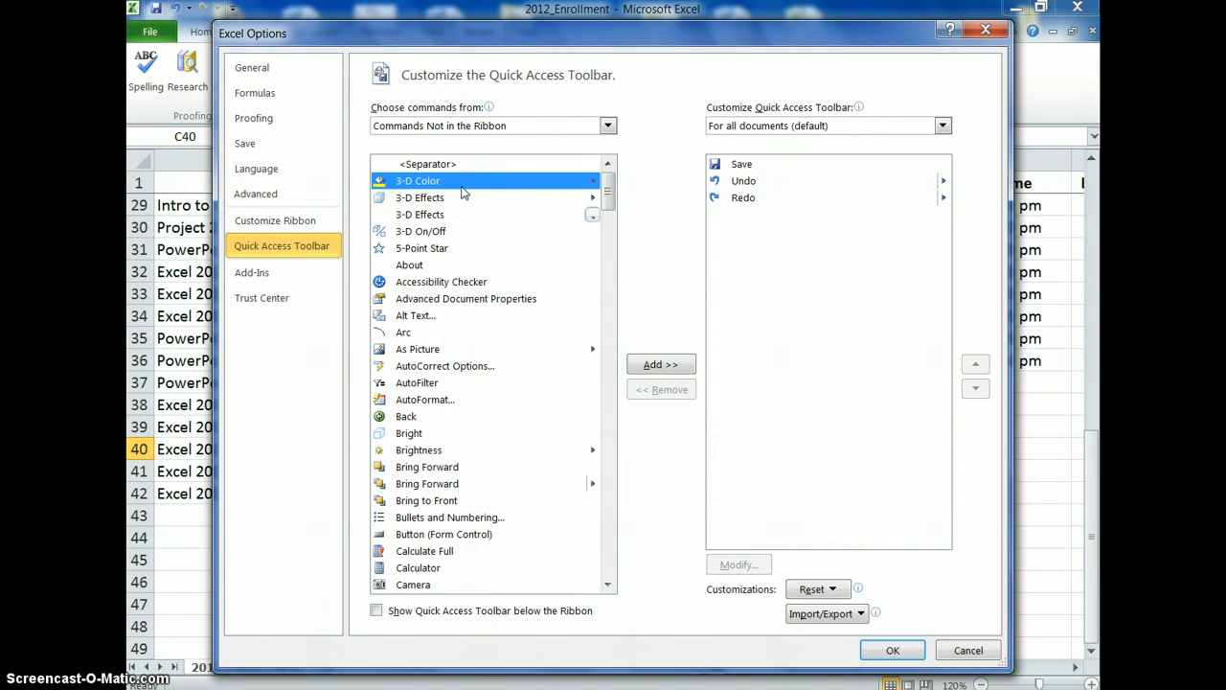
{"action": "key", "text": "s"}
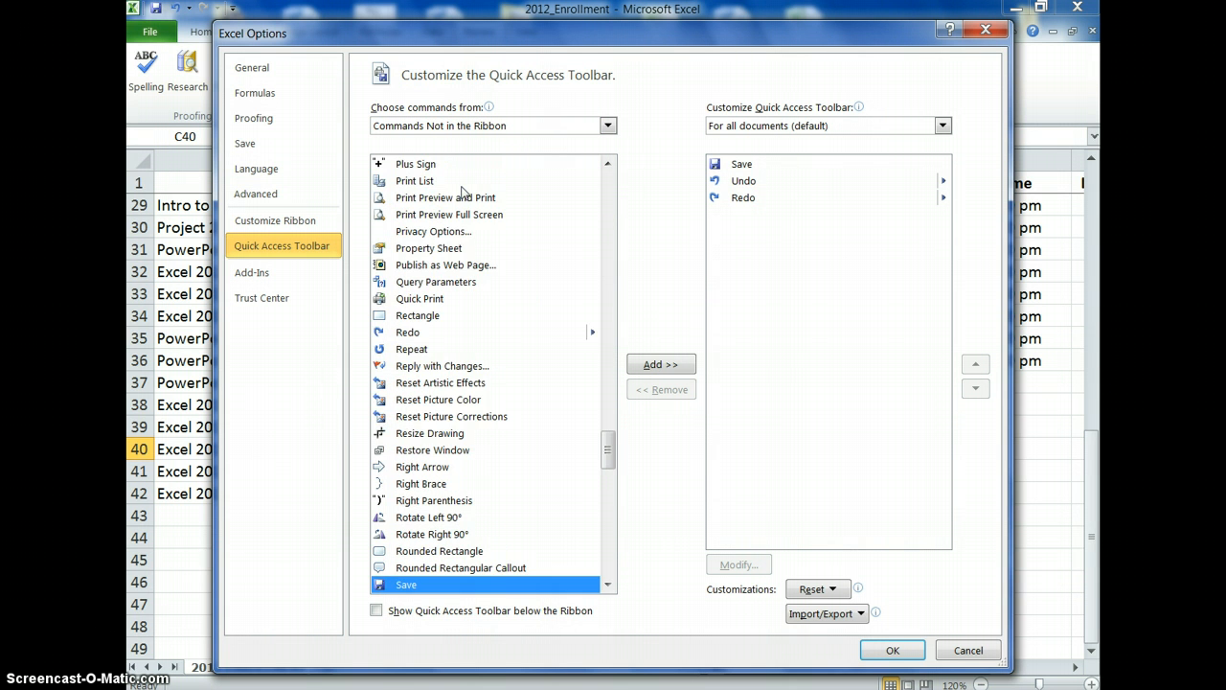
{"action": "left_click", "coordinate": [608, 585]}
{"action": "left_click_drag", "start_coordinate": [611, 587], "coordinate": [613, 586]}
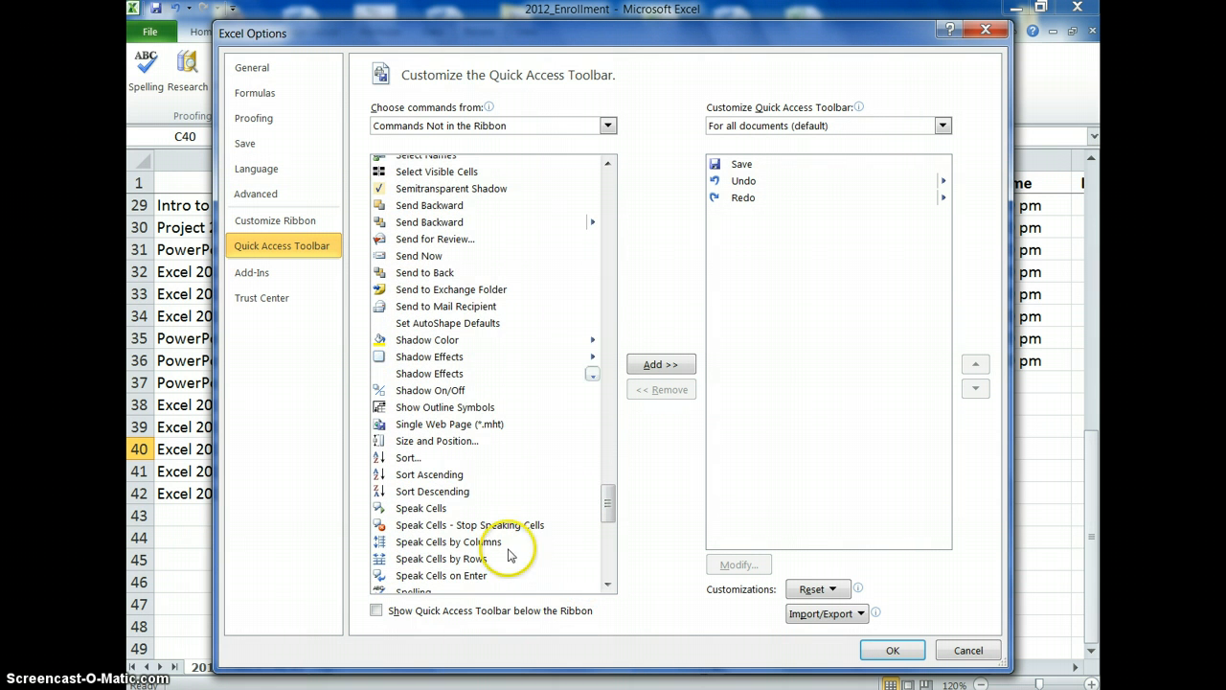
{"action": "left_click", "coordinate": [451, 575]}
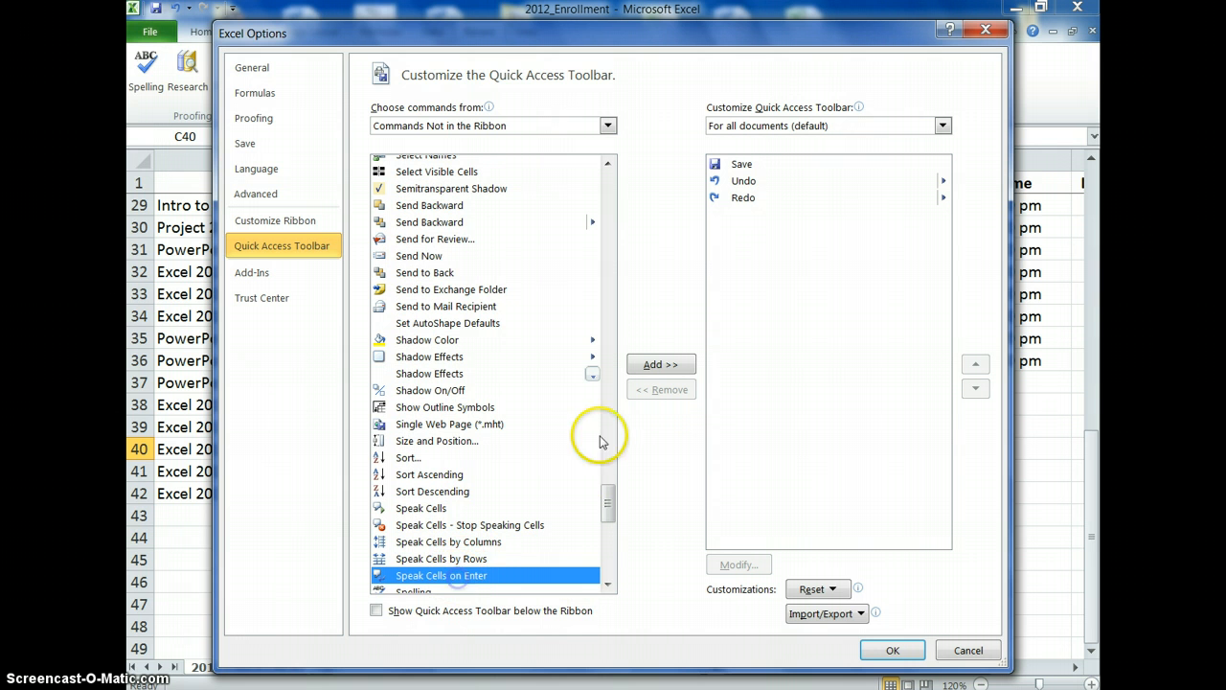
{"action": "double_click", "coordinate": [475, 577]}
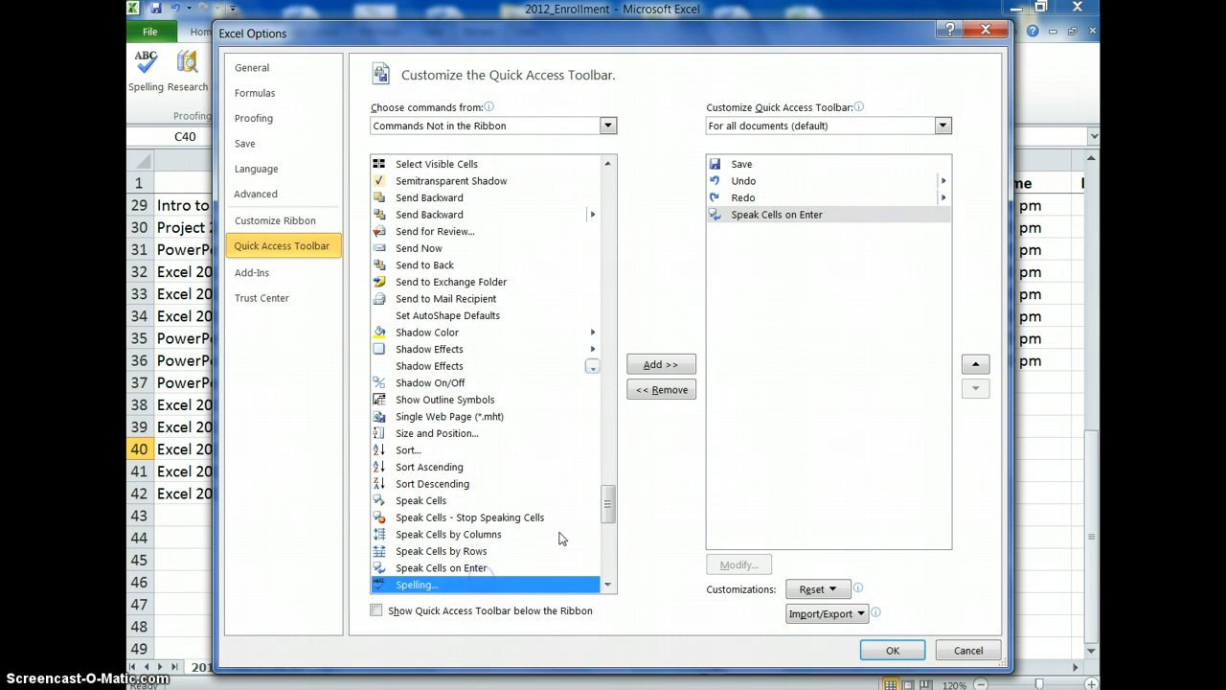
{"action": "left_click", "coordinate": [889, 650]}
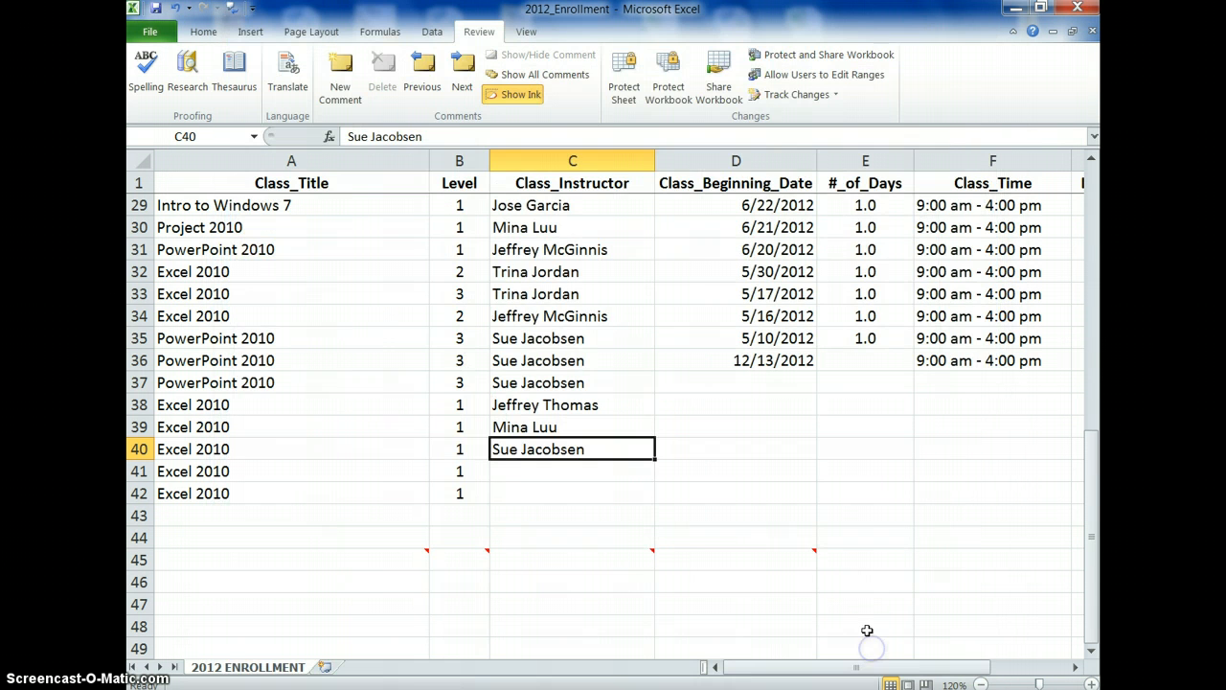
Turn on Speak Cells on Enter and enter the class title Project 2010 in A43
{"action": "left_click", "coordinate": [233, 10]}
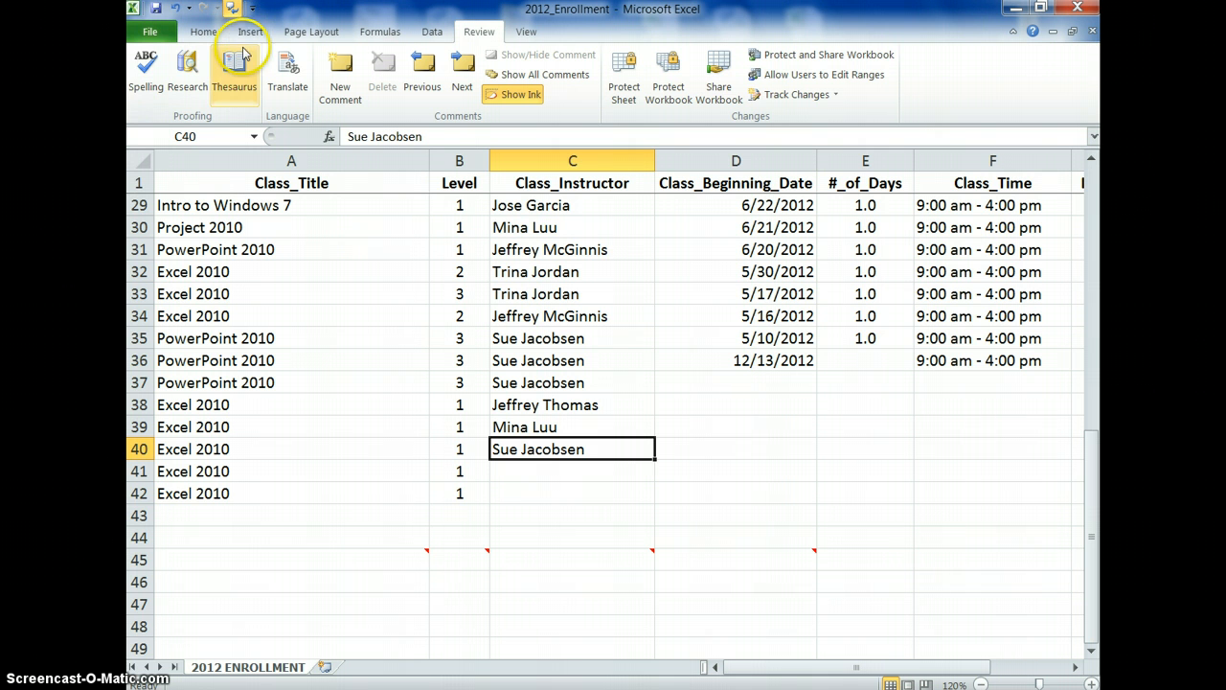
{"action": "left_click", "coordinate": [305, 514]}
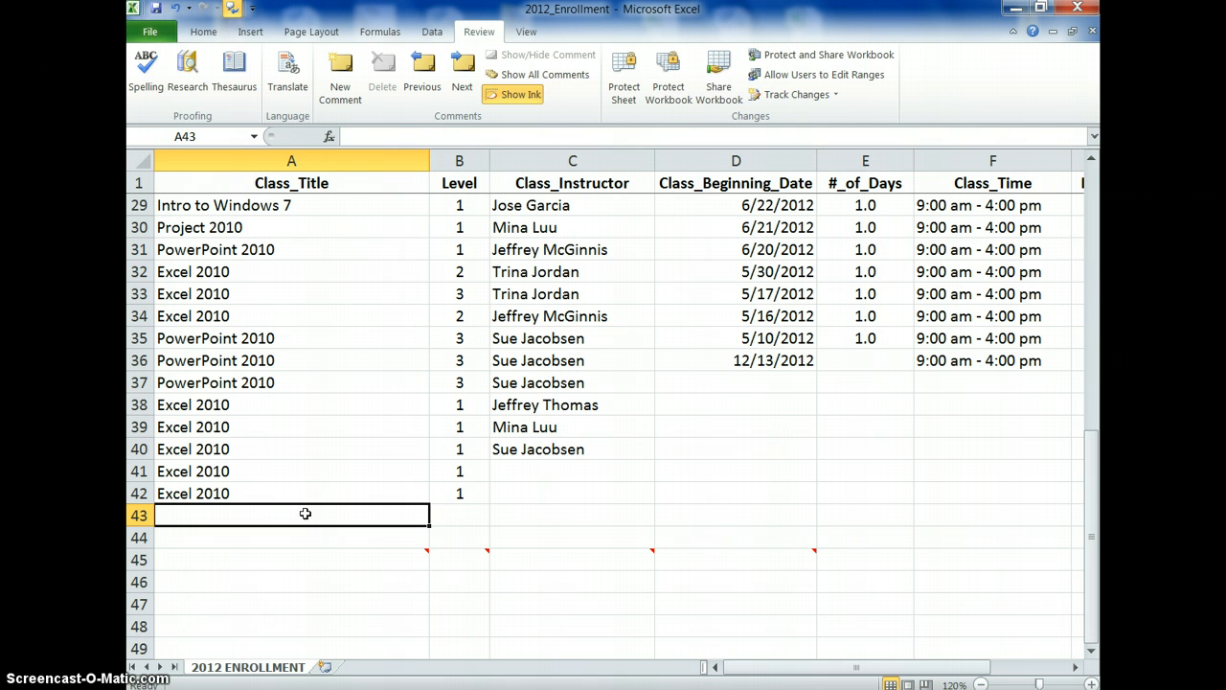
{"action": "type", "text": "Project 2010"}
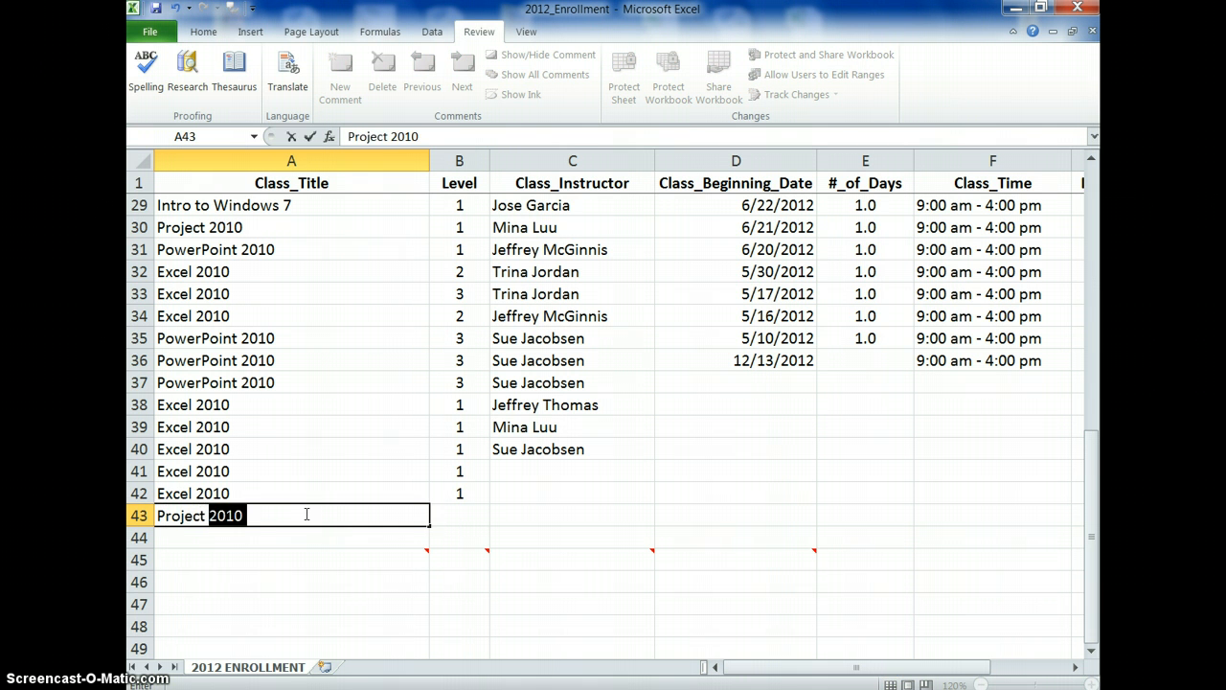
{"action": "key", "text": "Return"}
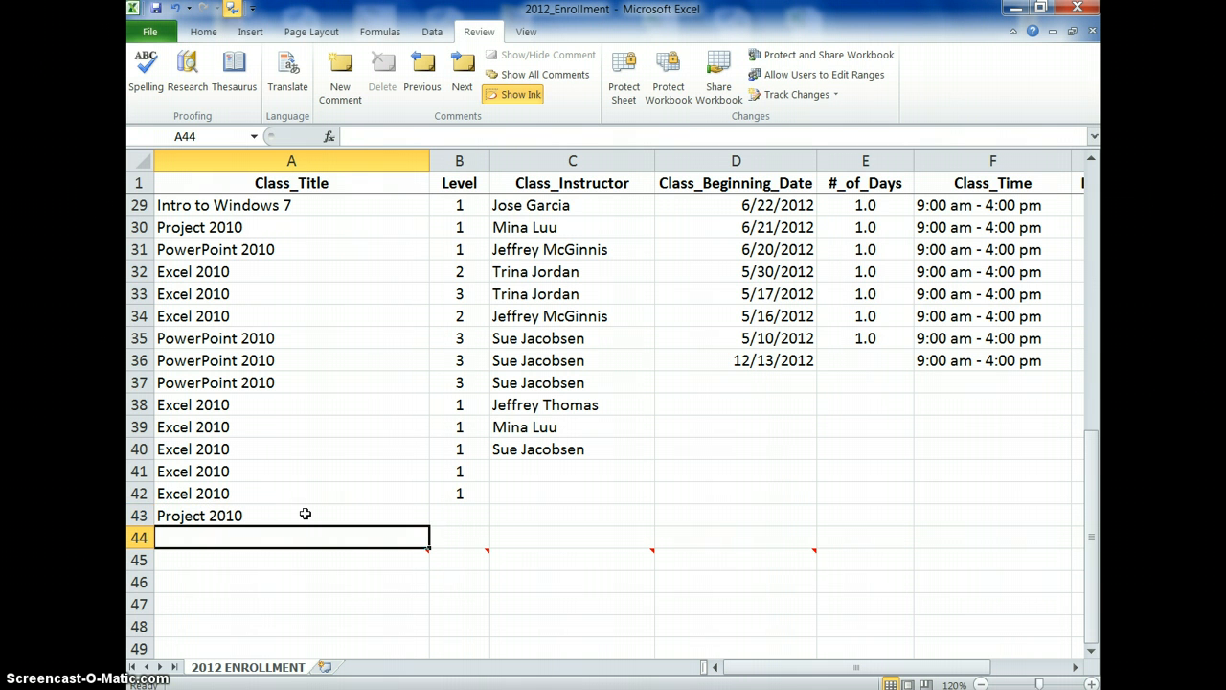
Enter the class title PowerPoint 2010 in A44 and turn off Speak Cells on Enter
{"action": "type", "text": "PowerP"}
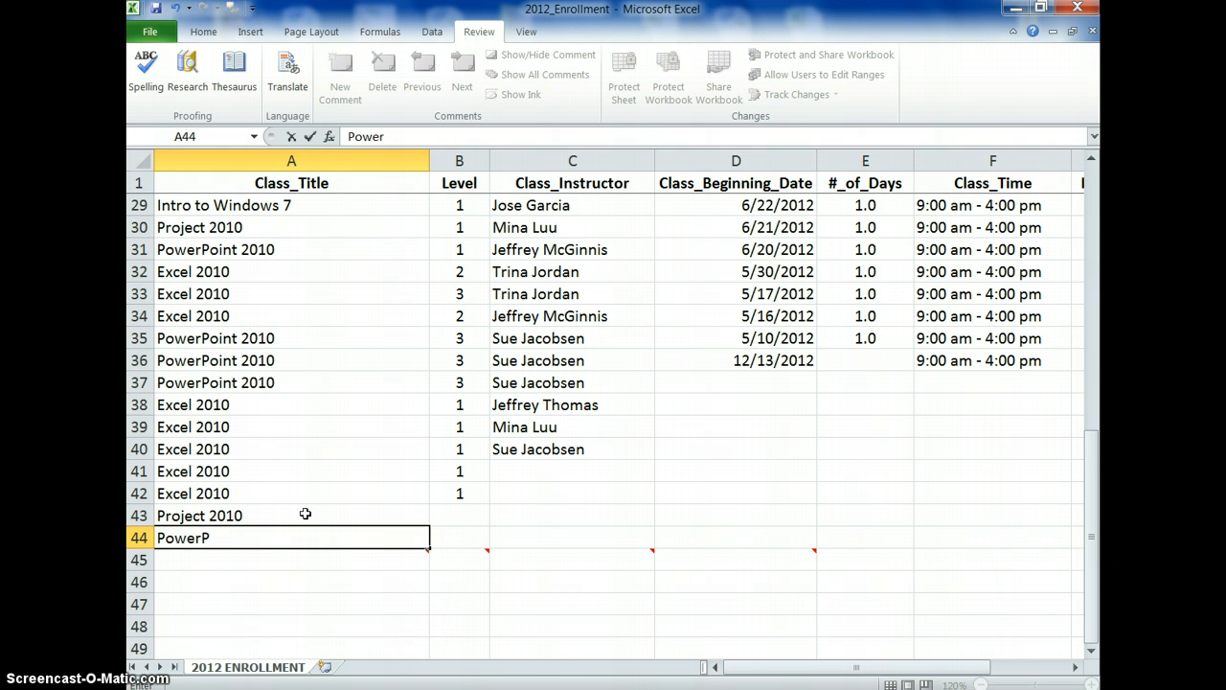
{"action": "type", "text": "oint 2010"}
{"action": "key", "text": "Return"}
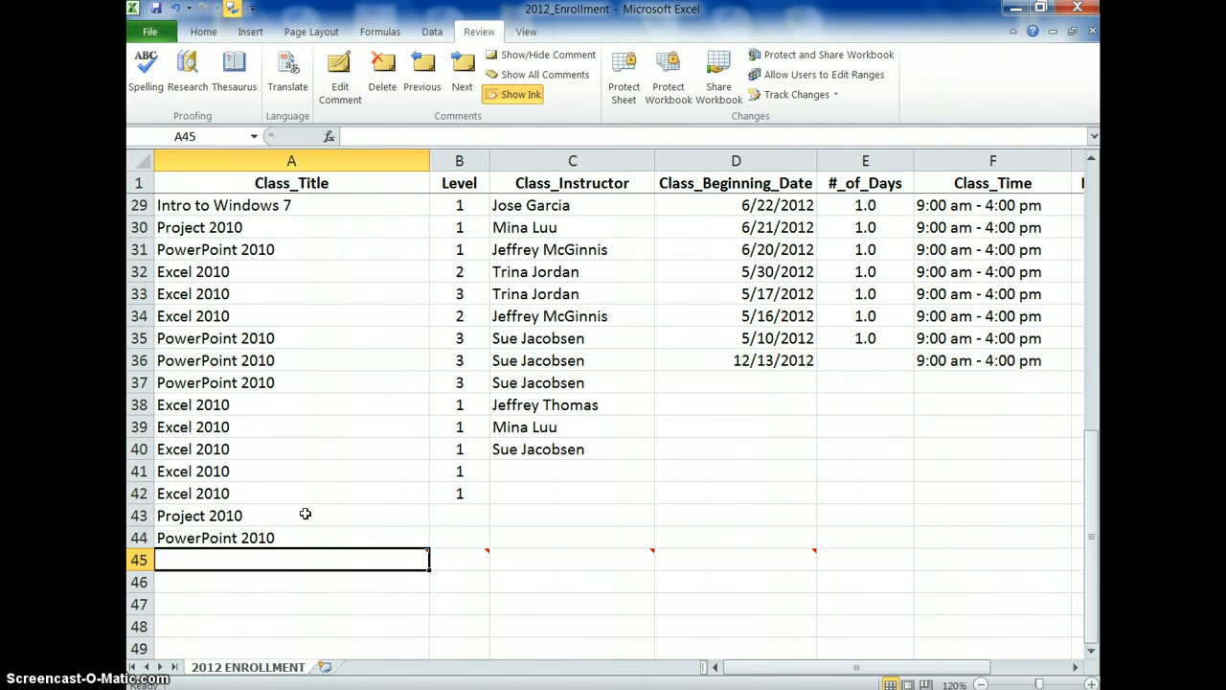
{"action": "left_click", "coordinate": [233, 9]}
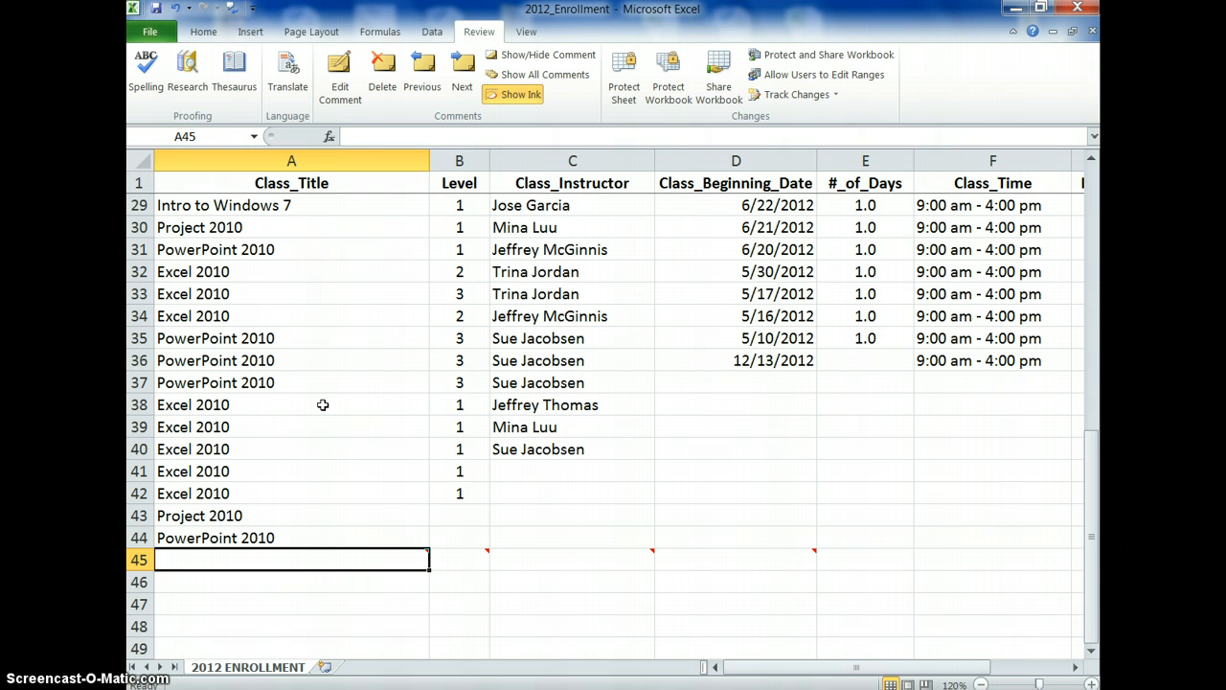
{"action": "scroll", "coordinate": [323, 405], "scroll_direction": "up", "scroll_amount": 1}
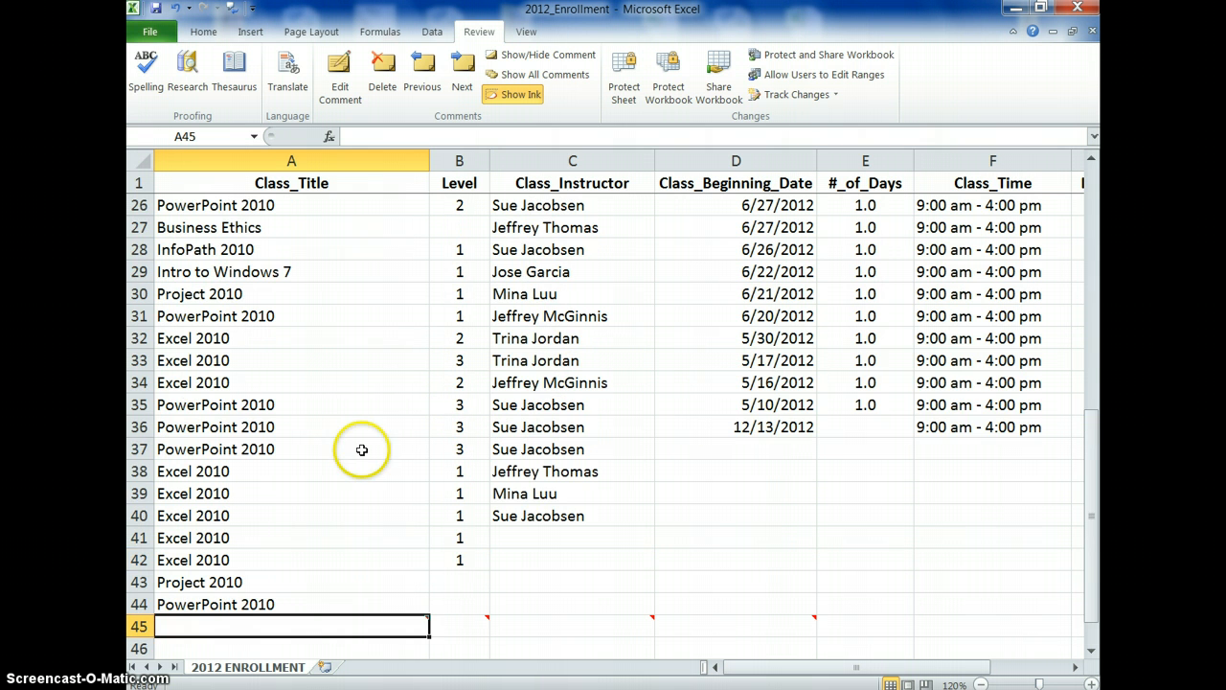
{"action": "left_click", "coordinate": [1075, 668]}
{"action": "left_click", "coordinate": [1075, 668]}
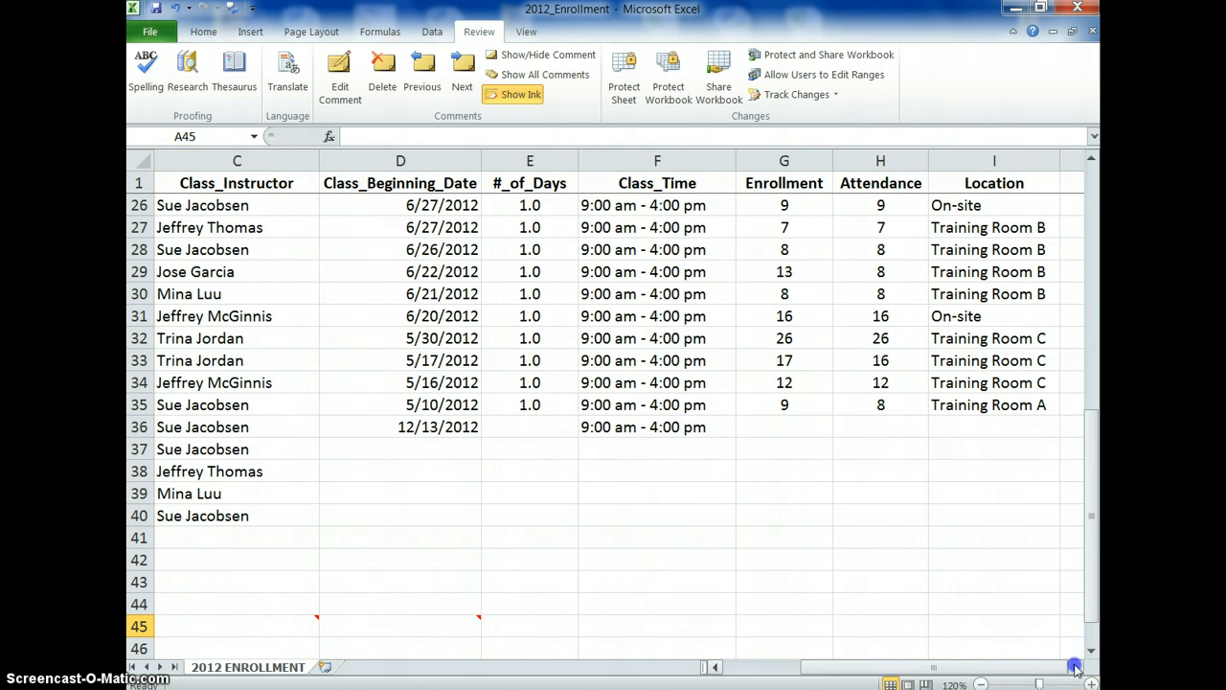
{"action": "left_click", "coordinate": [715, 668]}
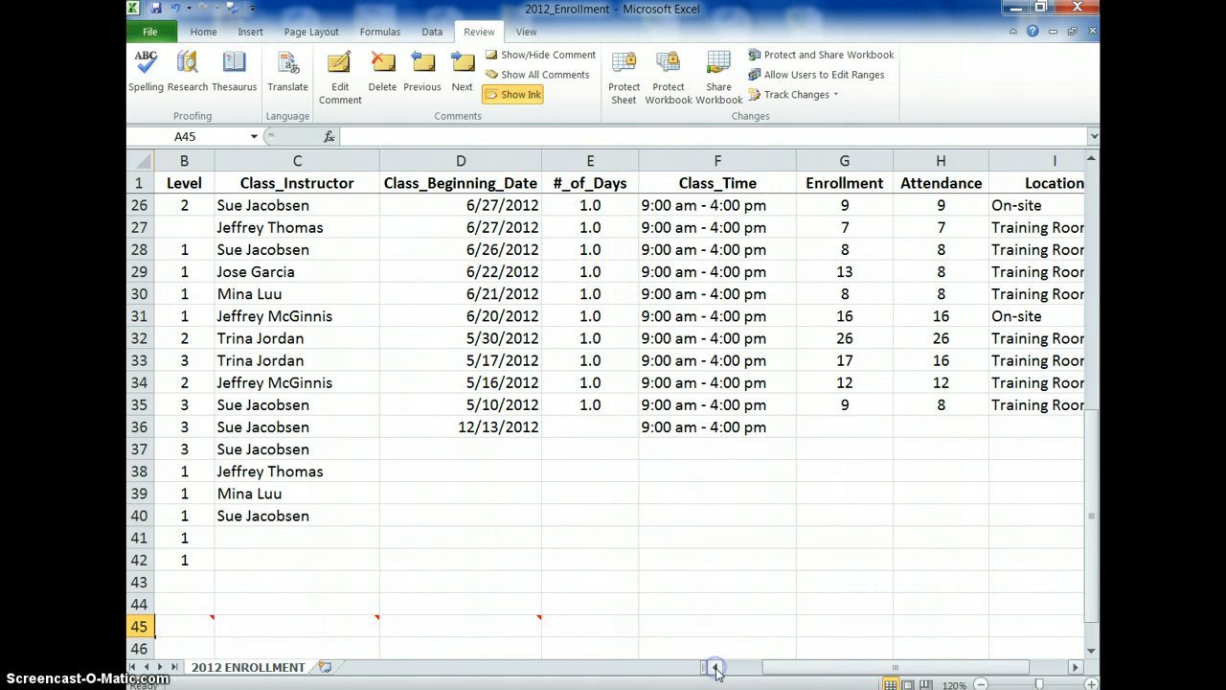
{"action": "left_click", "coordinate": [714, 667]}
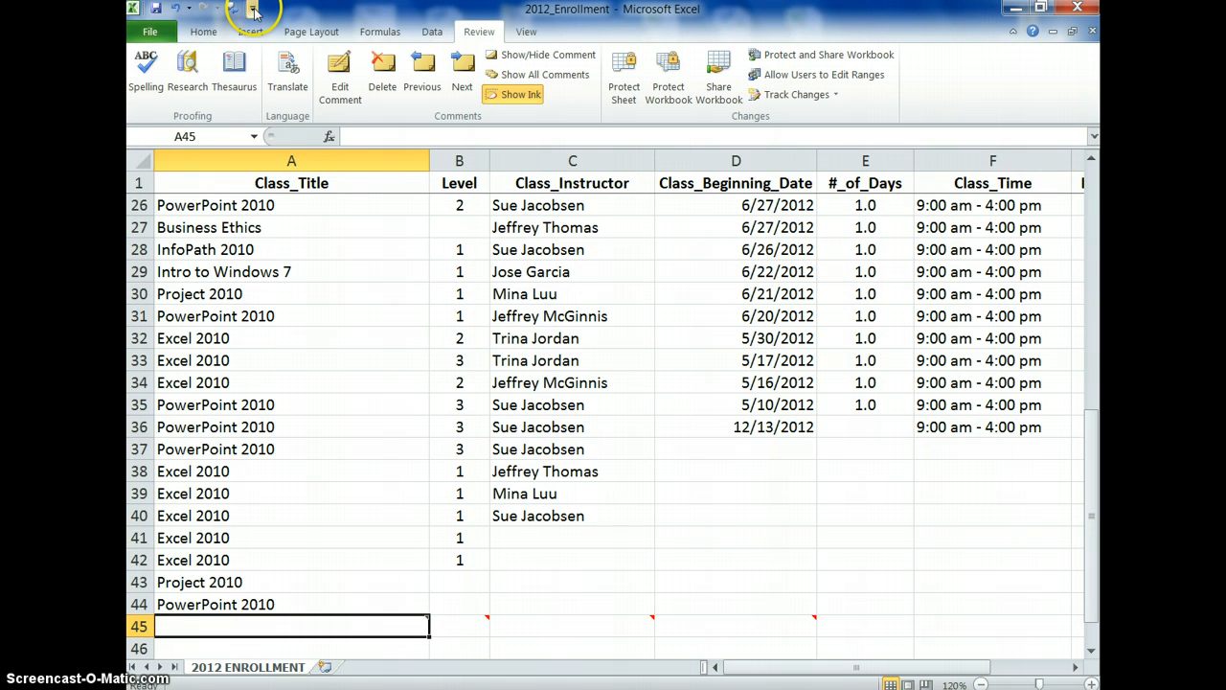
Add the Form command, from the commands not in the ribbon, to the Quick Access Toolbar
{"action": "left_click", "coordinate": [254, 10]}
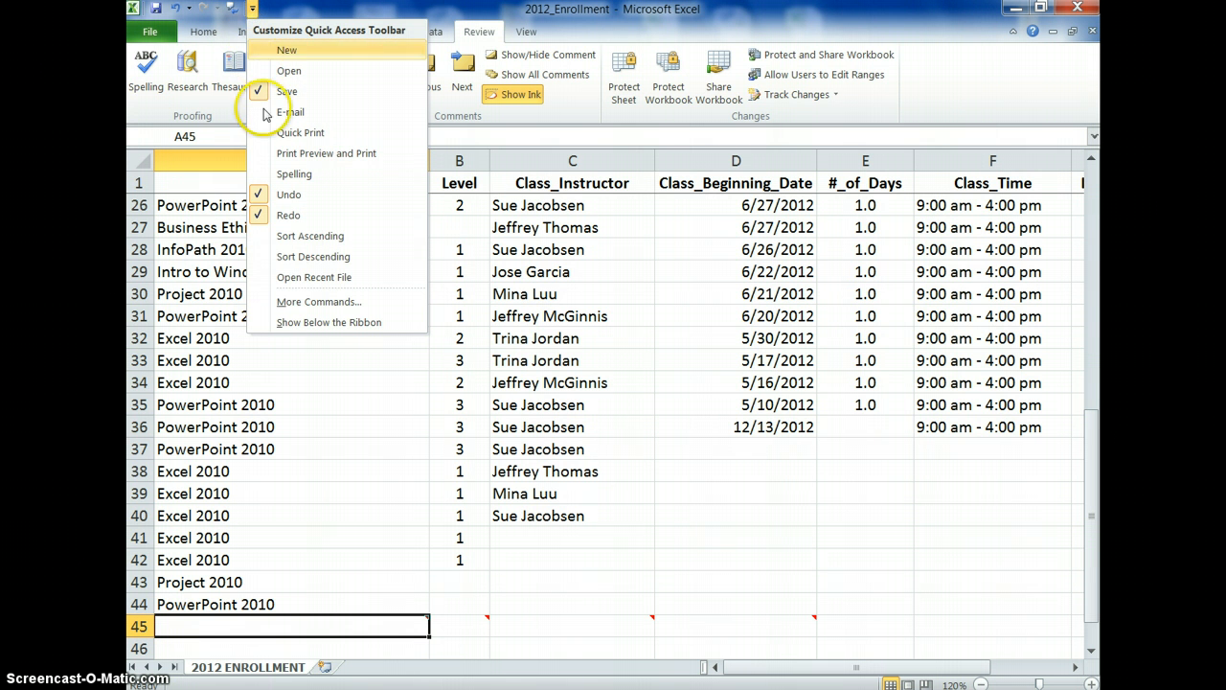
{"action": "left_click", "coordinate": [319, 303]}
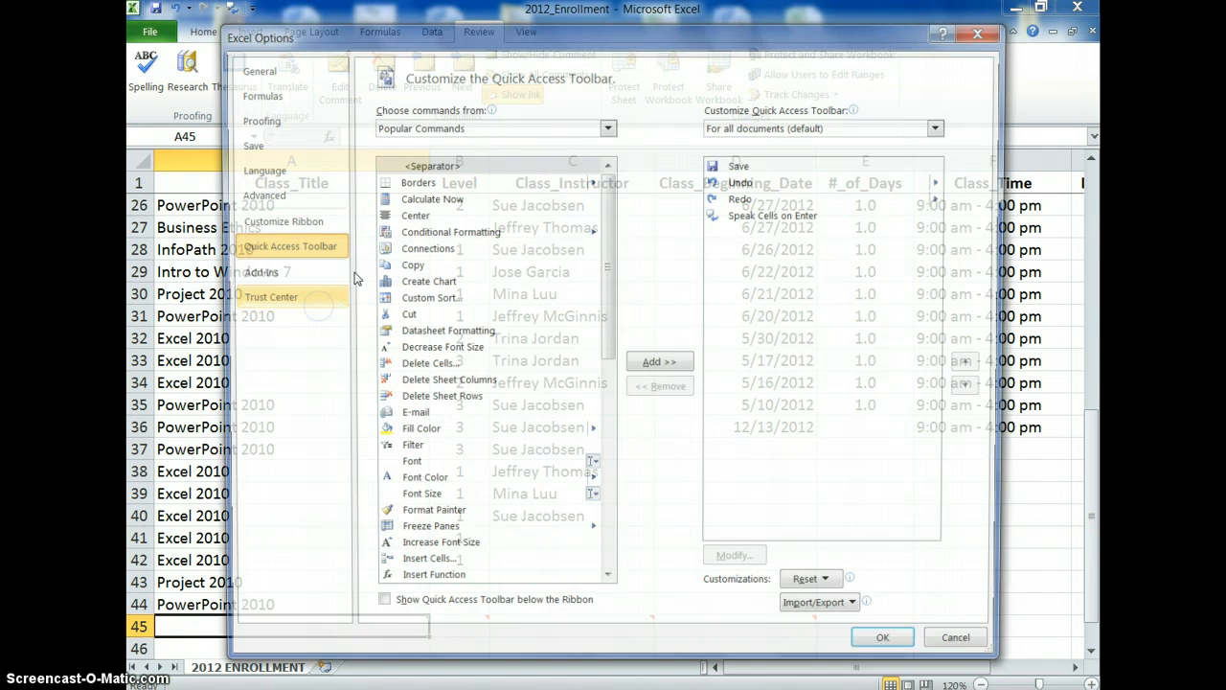
{"action": "left_click", "coordinate": [470, 126]}
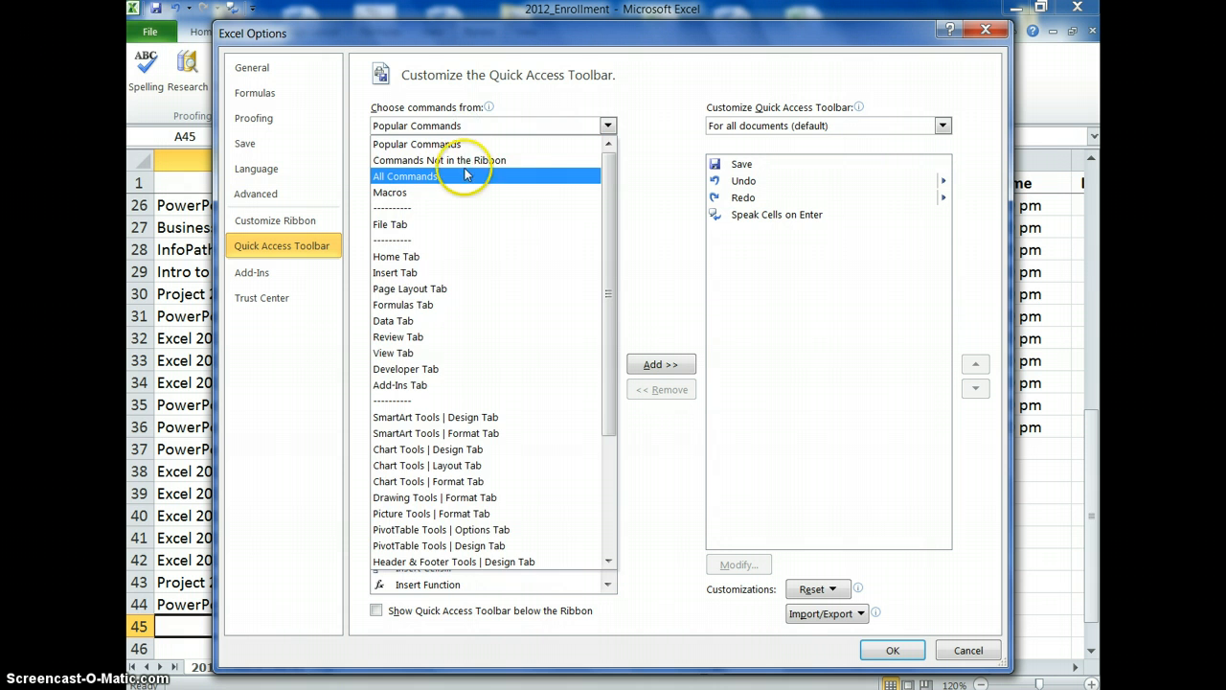
{"action": "left_click", "coordinate": [460, 160]}
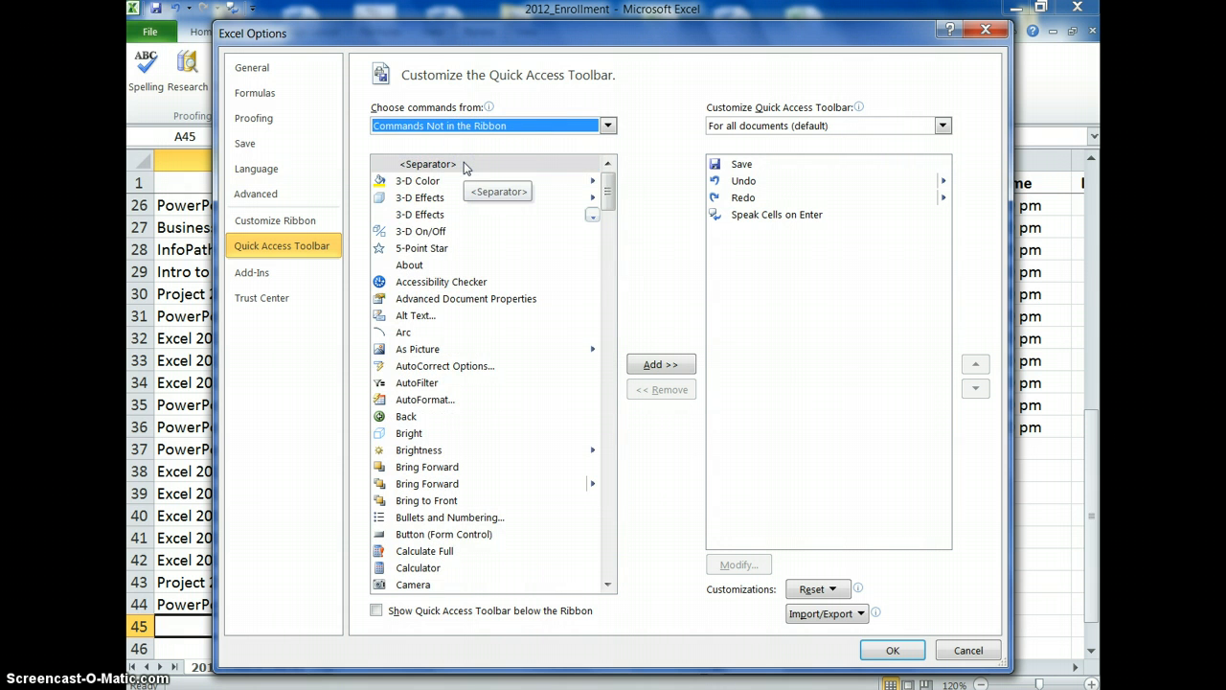
{"action": "left_click", "coordinate": [465, 167]}
{"action": "key", "text": "f"}
{"action": "scroll", "coordinate": [467, 371], "scroll_direction": "down", "scroll_amount": 2}
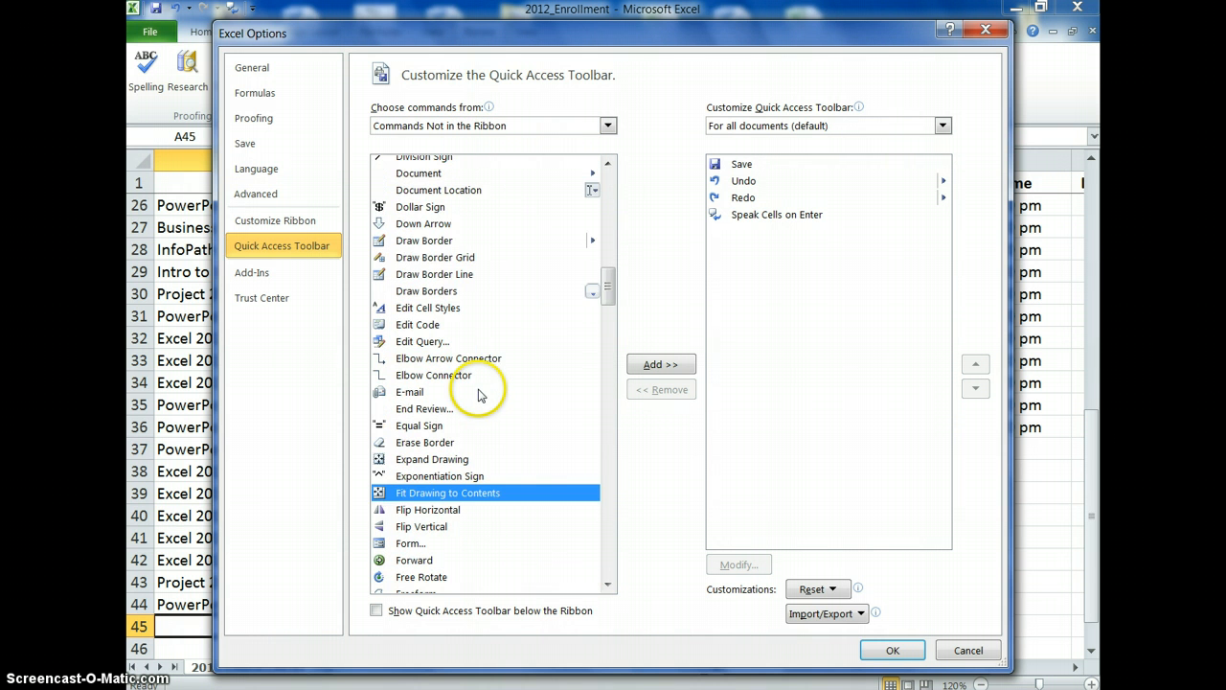
{"action": "scroll", "coordinate": [485, 386], "scroll_direction": "down", "scroll_amount": 3}
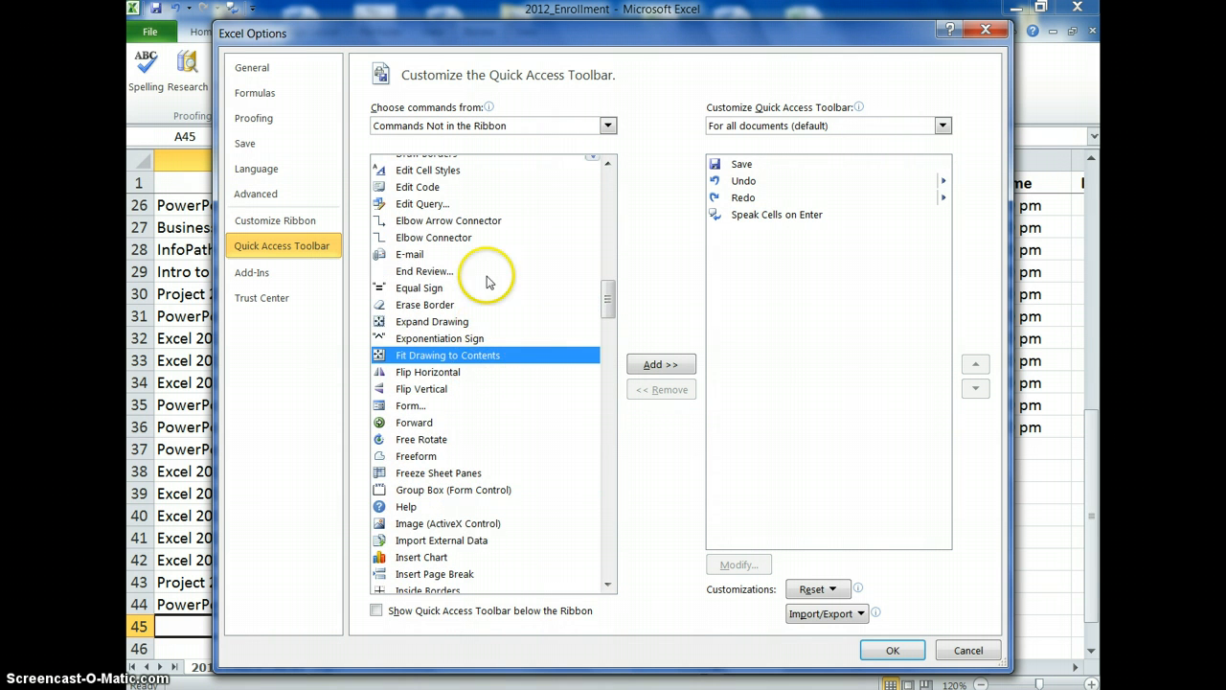
{"action": "double_click", "coordinate": [482, 405]}
{"action": "left_click", "coordinate": [892, 651]}
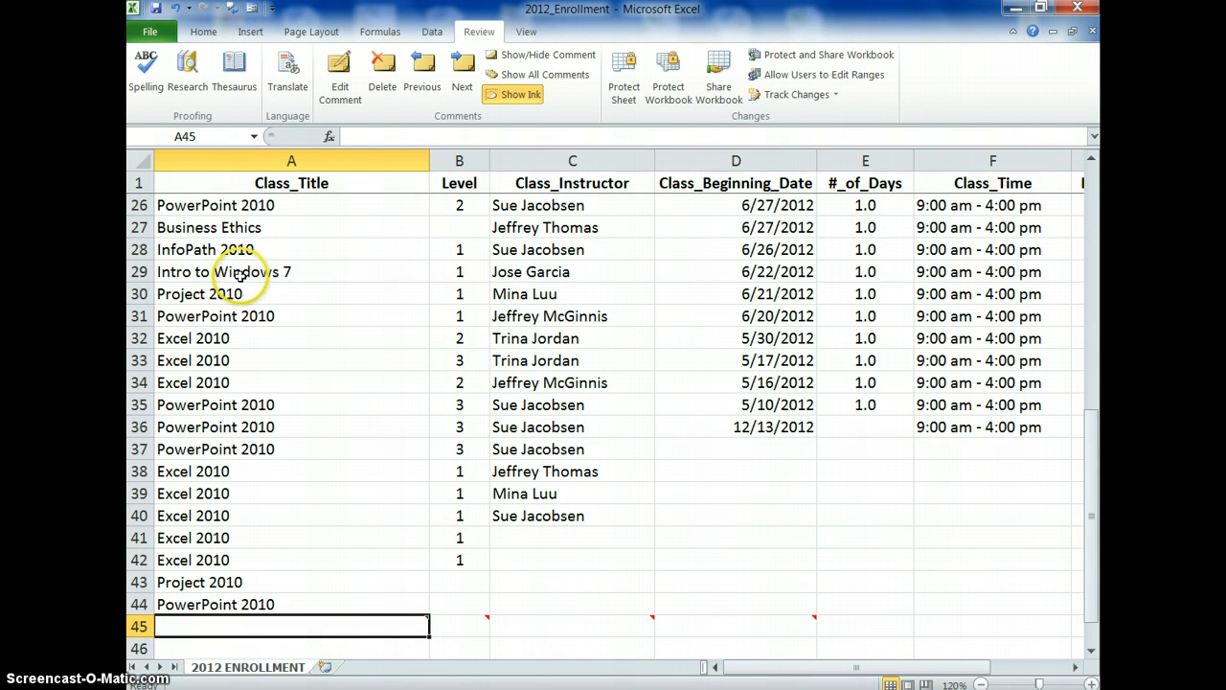
Open the data form for the enrollment list from cell A29 and move it higher over the worksheet
{"action": "left_click", "coordinate": [270, 275]}
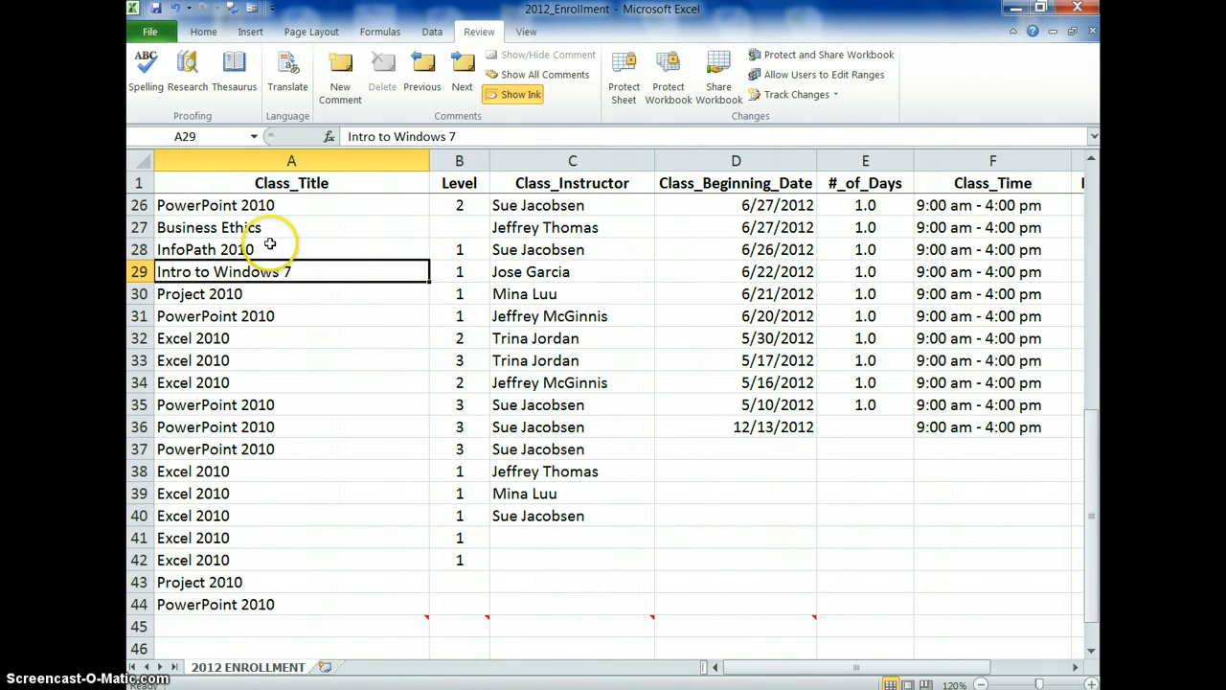
{"action": "left_click", "coordinate": [254, 9]}
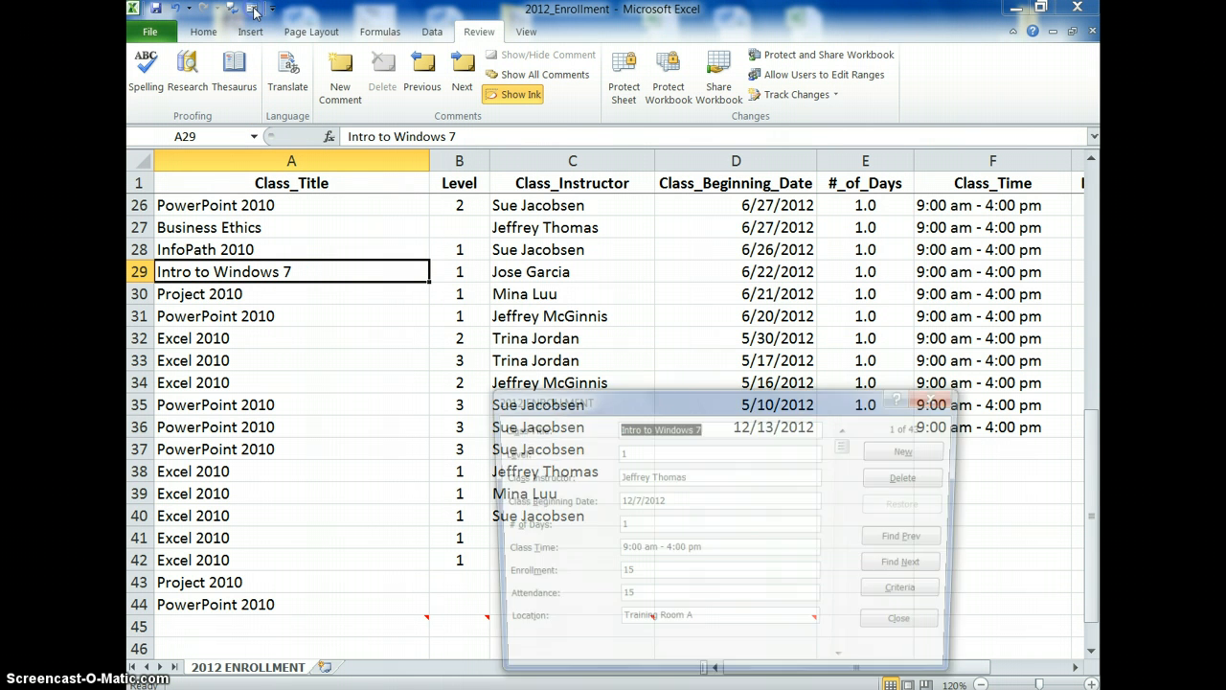
{"action": "left_click_drag", "start_coordinate": [596, 341], "coordinate": [512, 197]}
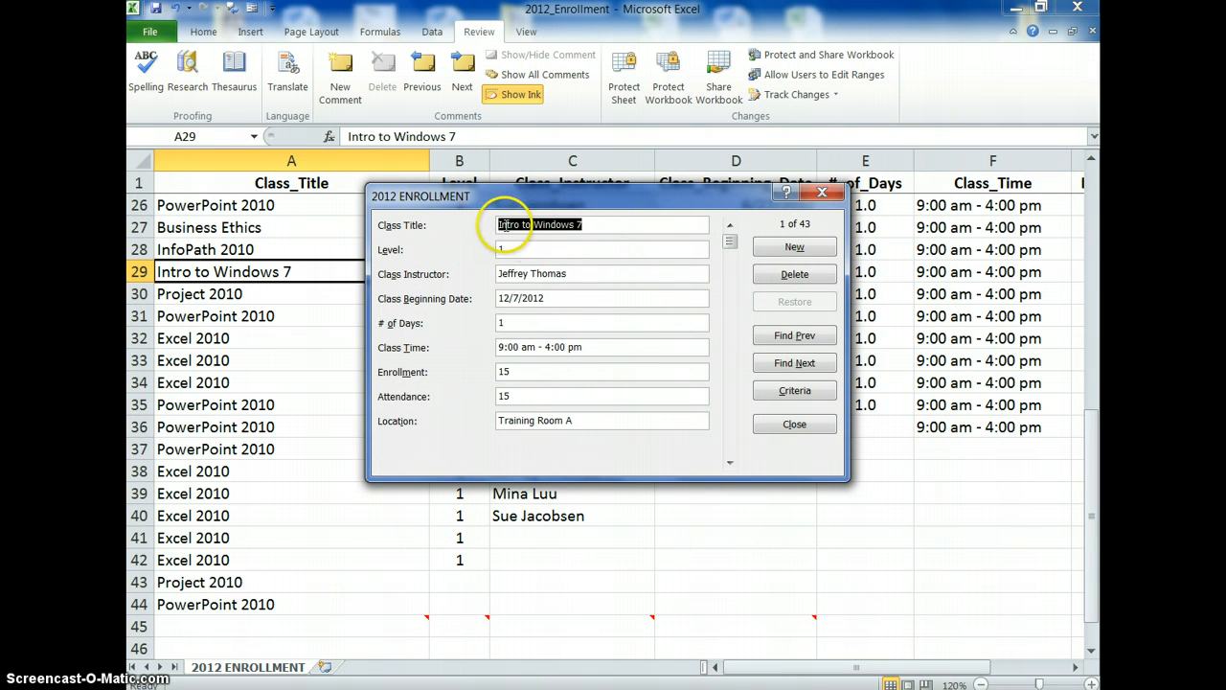
Browse forward and backward through the enrollment records in the data form
{"action": "left_click", "coordinate": [730, 465]}
{"action": "left_click", "coordinate": [730, 465]}
{"action": "left_click", "coordinate": [730, 465]}
{"action": "left_click", "coordinate": [731, 465]}
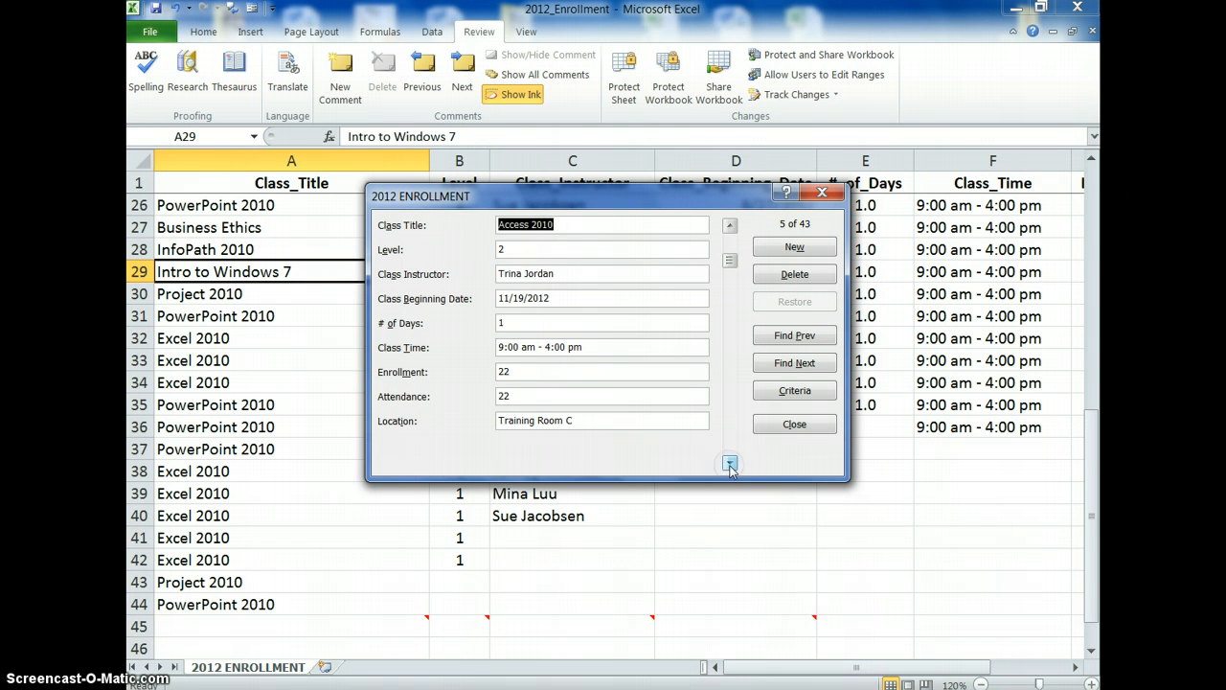
{"action": "left_click", "coordinate": [730, 465]}
{"action": "left_click", "coordinate": [730, 465]}
{"action": "left_click", "coordinate": [731, 465]}
{"action": "left_click", "coordinate": [730, 230]}
{"action": "left_click", "coordinate": [730, 230]}
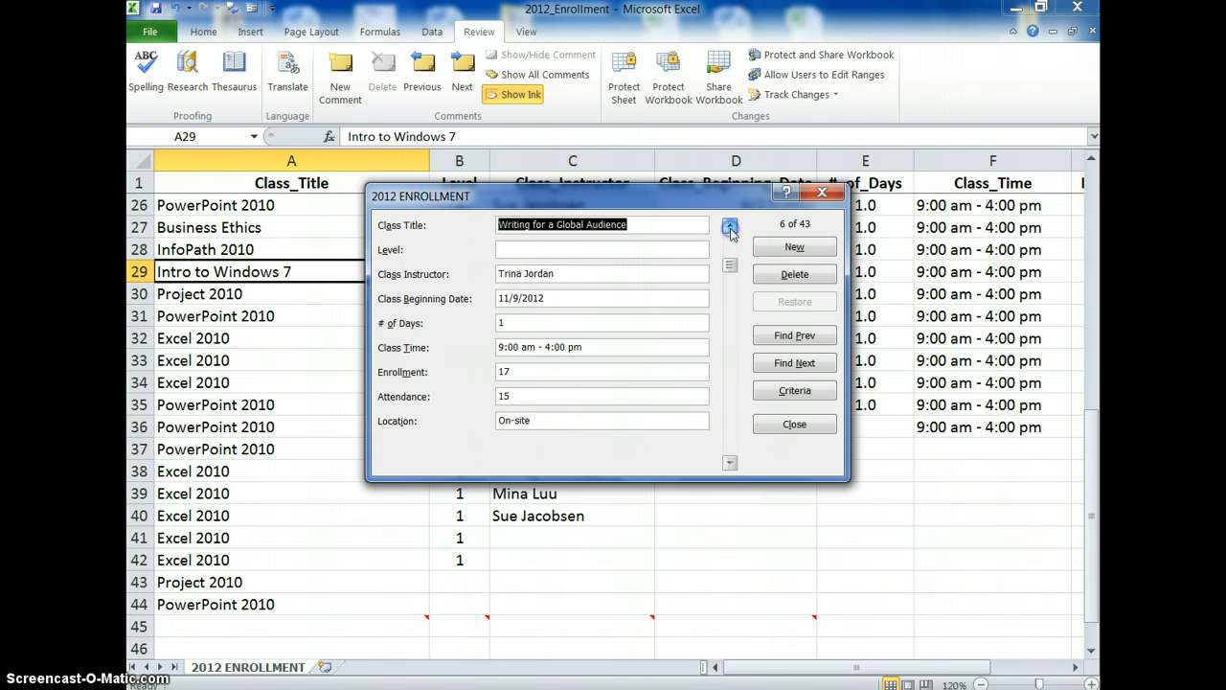
{"action": "left_click", "coordinate": [730, 230]}
{"action": "left_click", "coordinate": [730, 230]}
{"action": "left_click", "coordinate": [730, 230]}
{"action": "left_click", "coordinate": [730, 230]}
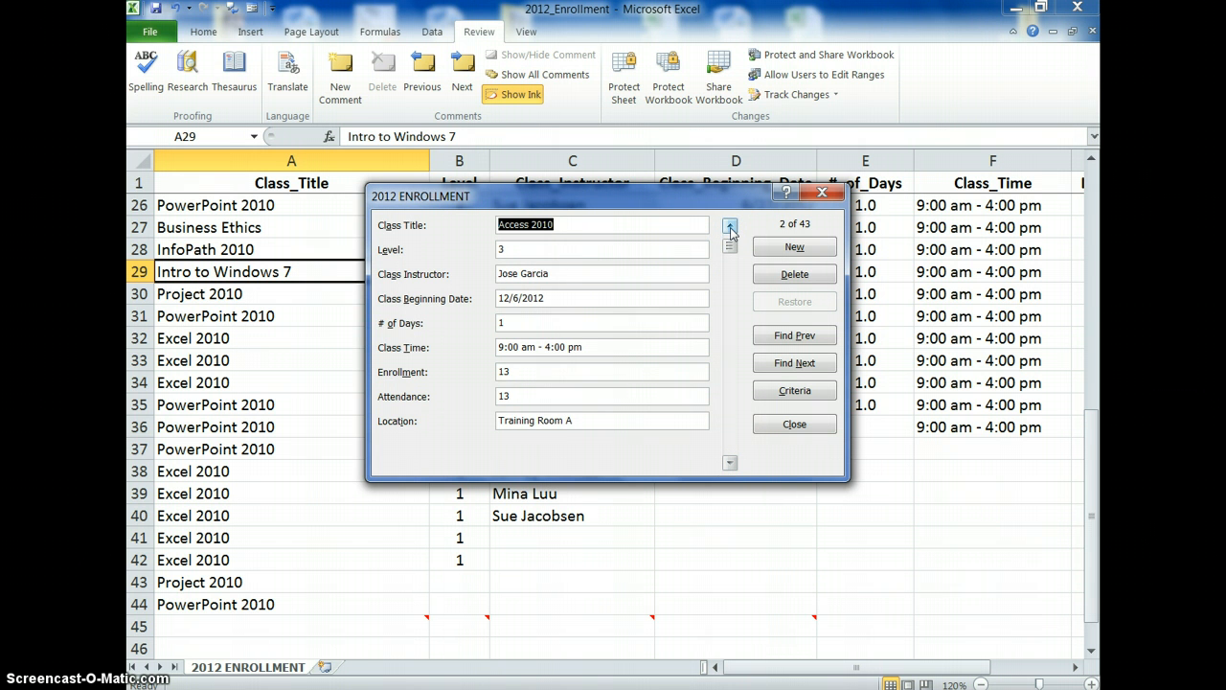
{"action": "key", "text": "Down"}
{"action": "key", "text": "Down"}
{"action": "key", "text": "Down"}
{"action": "key", "text": "Down"}
{"action": "key", "text": "Down"}
{"action": "key", "text": "Down"}
{"action": "key", "text": "Down"}
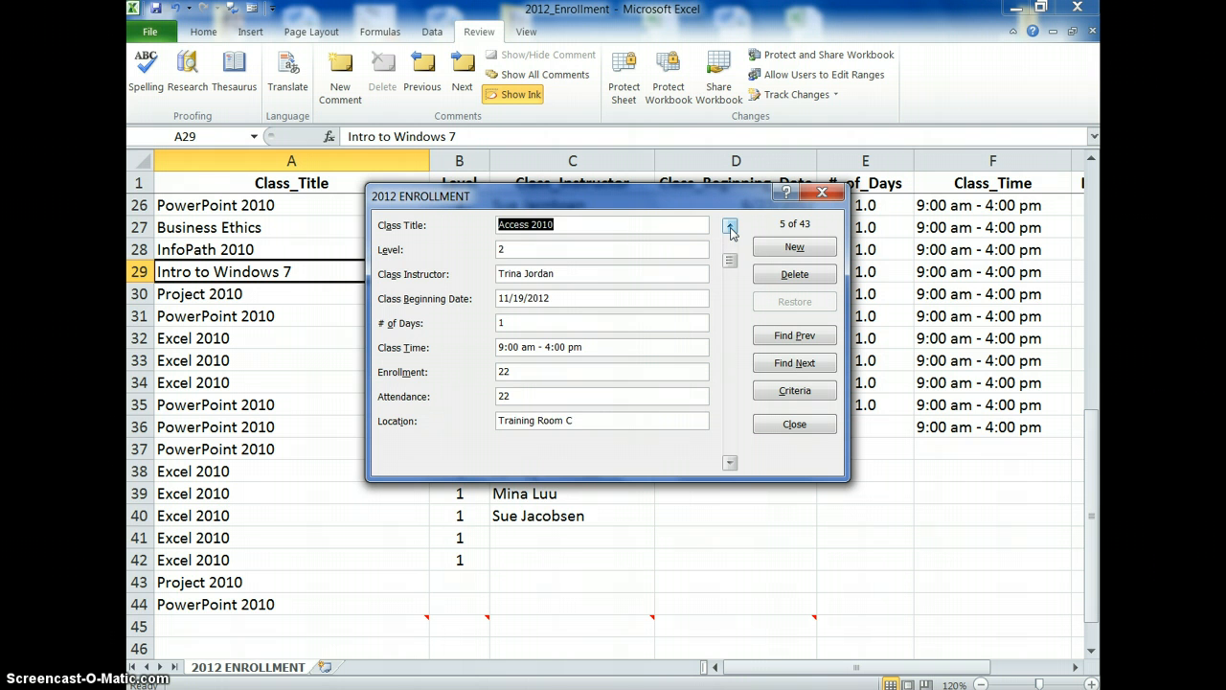
Go through the data form's records to the Writing for a Global Audience class record
{"action": "key", "text": "Down"}
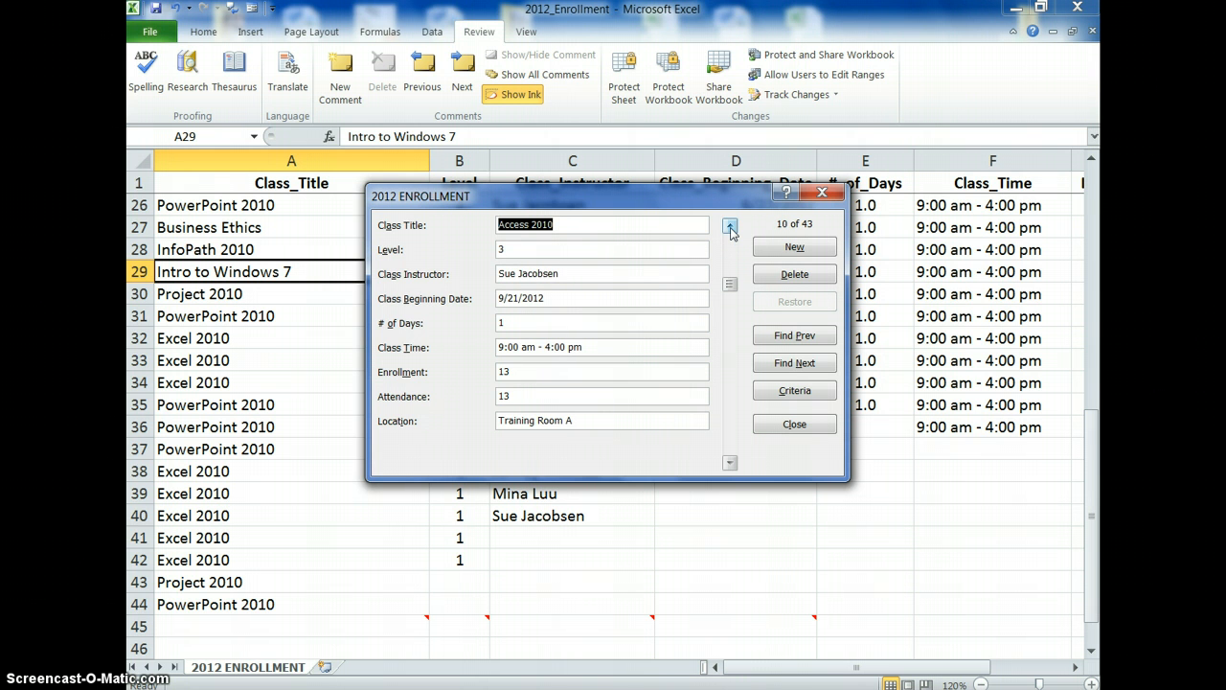
{"action": "left_click", "coordinate": [730, 226]}
{"action": "left_click", "coordinate": [730, 226]}
{"action": "left_click", "coordinate": [730, 226]}
{"action": "left_click", "coordinate": [730, 226]}
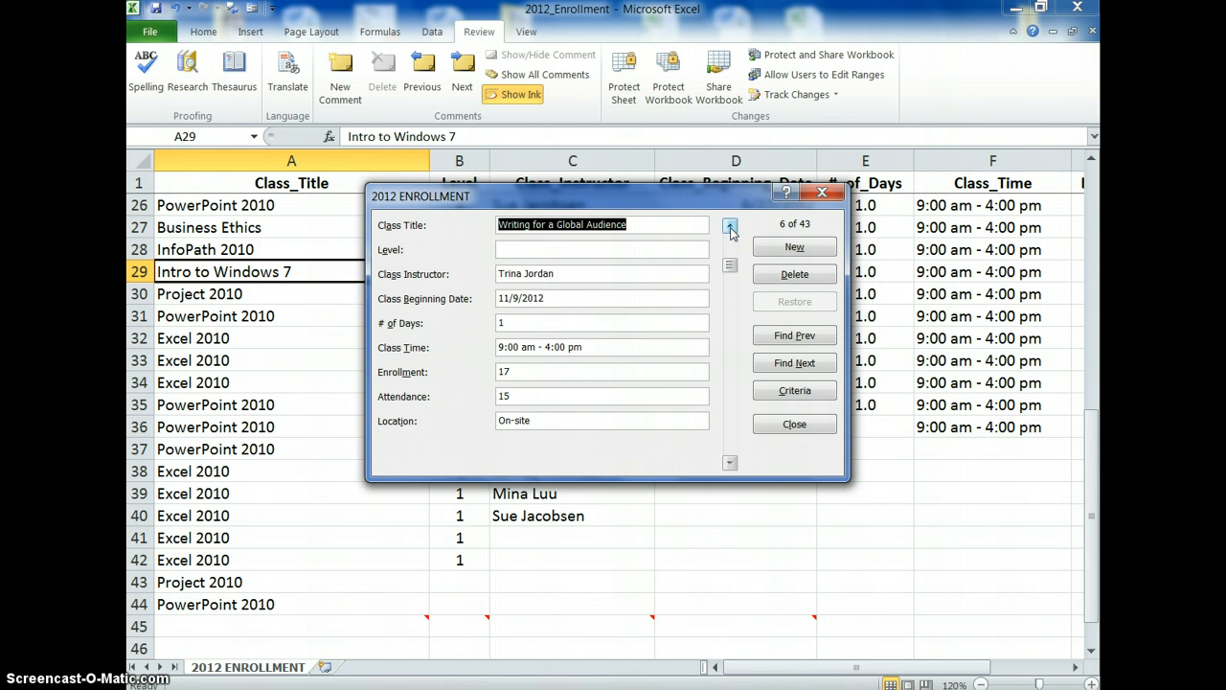
Advance through the fields of the Writing for a Global Audience record to its Enrollment field
{"action": "key", "text": "Tab"}
{"action": "key", "text": "Tab"}
{"action": "key", "text": "Tab"}
{"action": "key", "text": "Tab"}
{"action": "key", "text": "Tab"}
{"action": "key", "text": "Tab"}
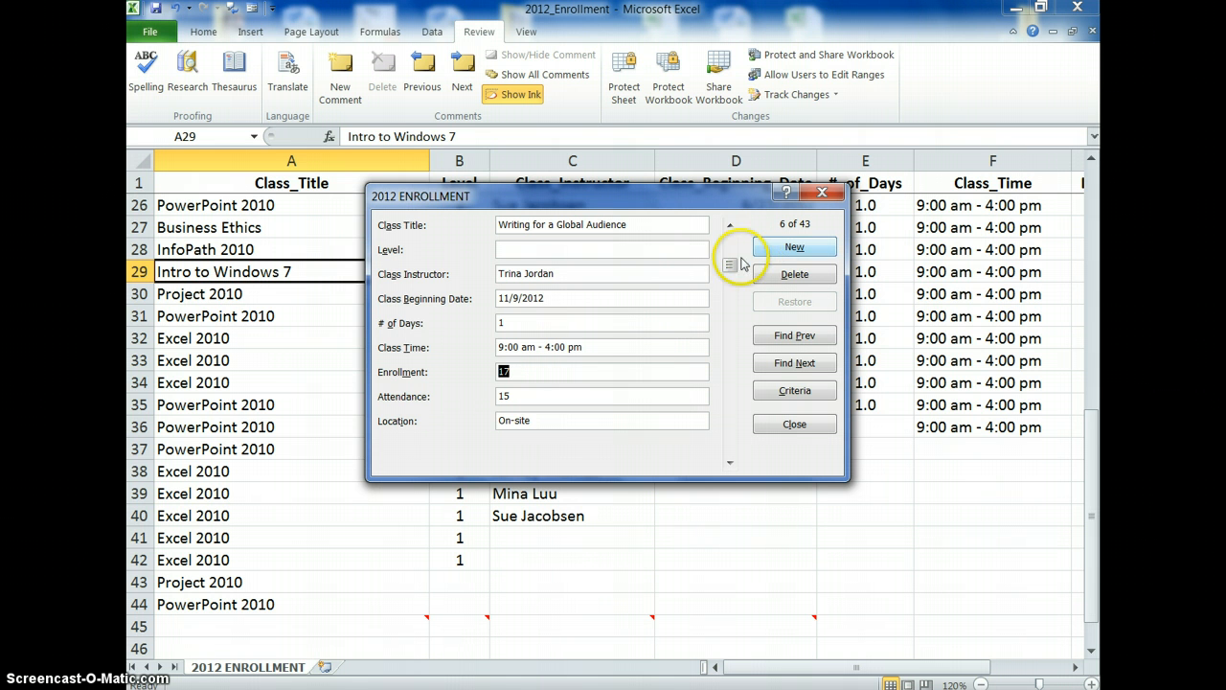
{"action": "left_click", "coordinate": [781, 280]}
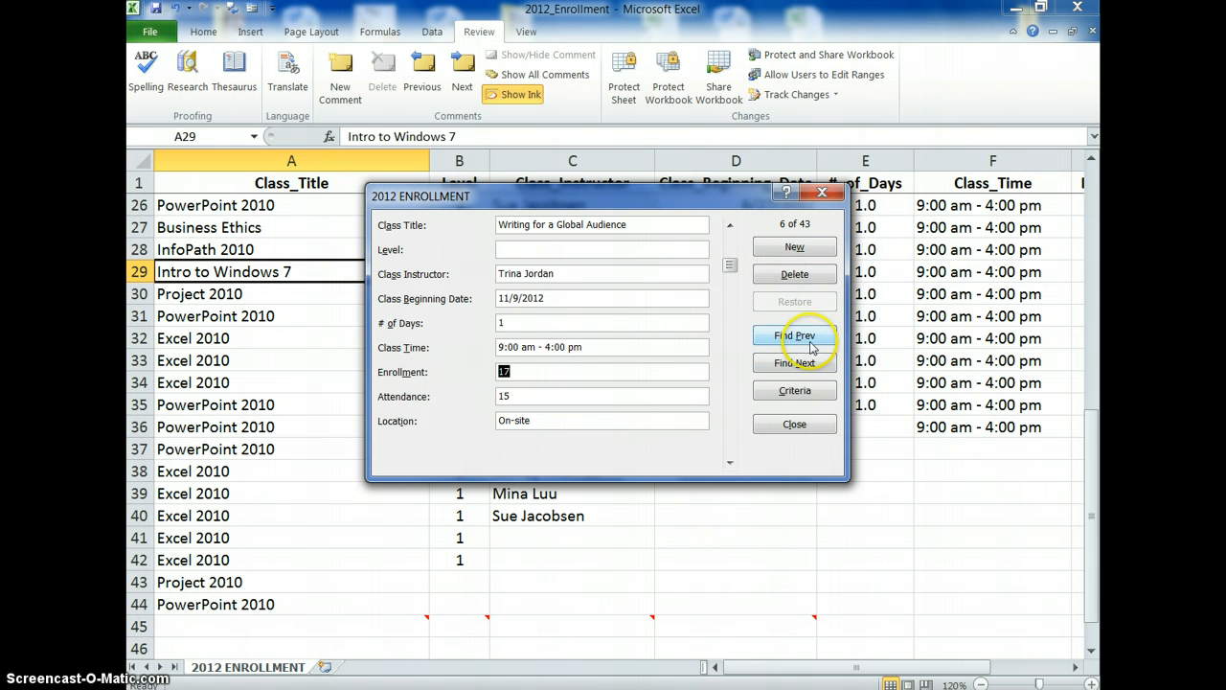
{"action": "left_click", "coordinate": [788, 402]}
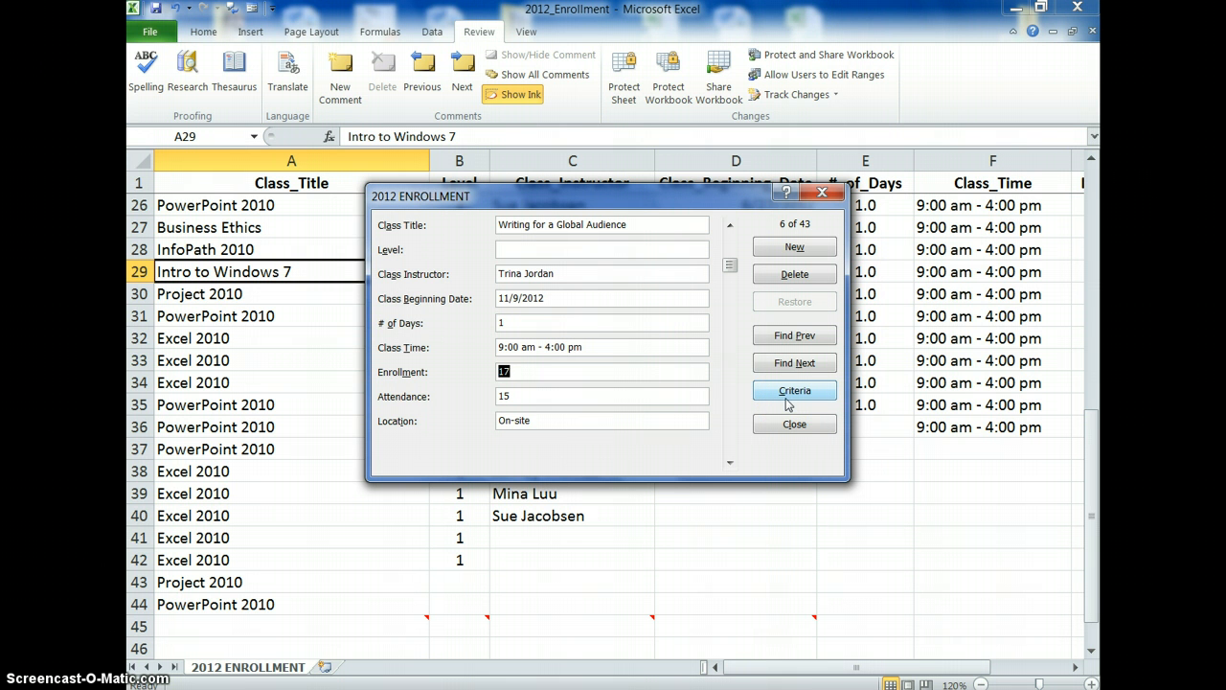
{"action": "left_click", "coordinate": [775, 429]}
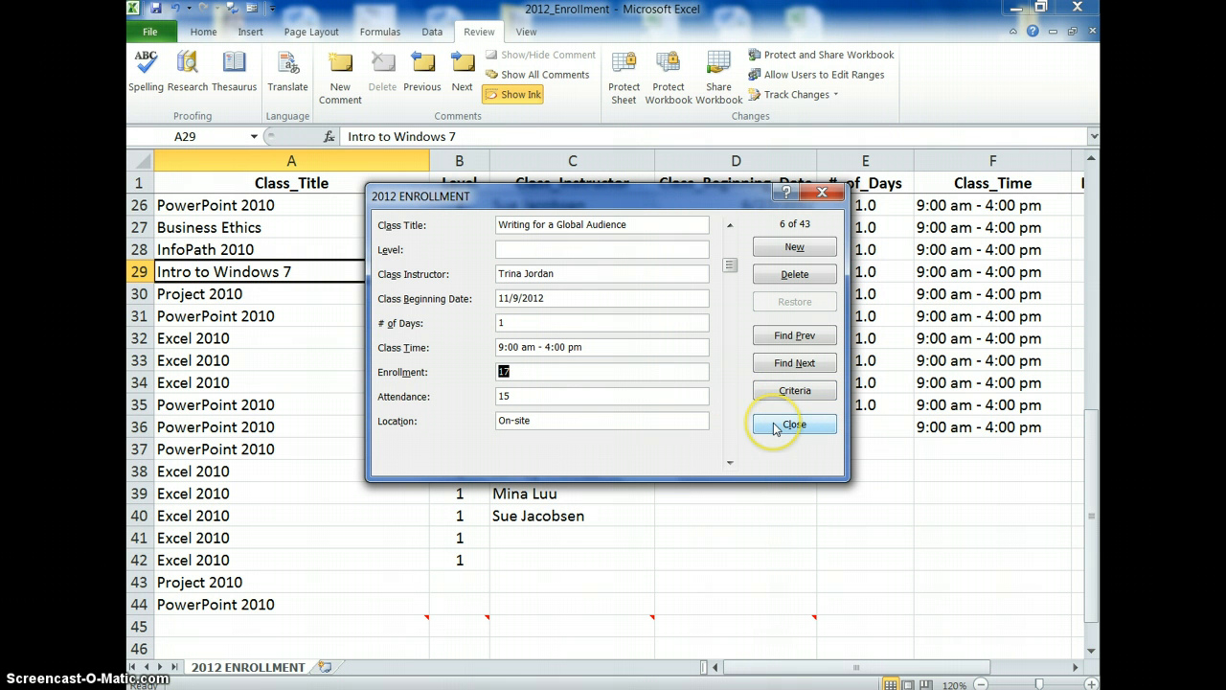